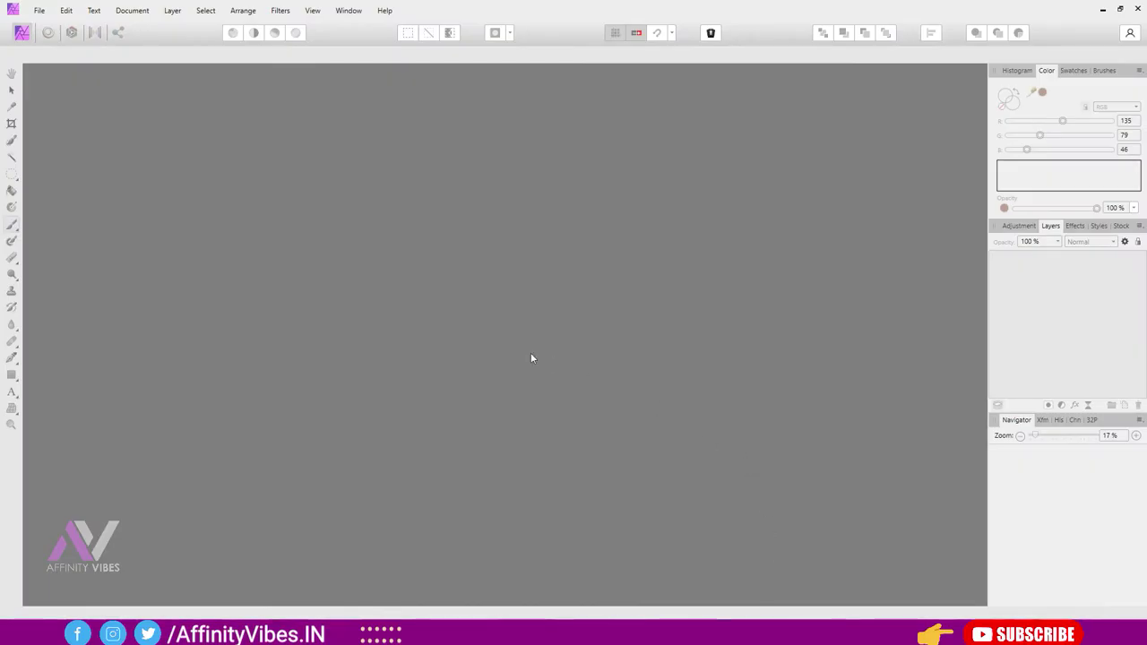
- Open green.jpg from the 03. devrajART folder
left_click(40, 10)
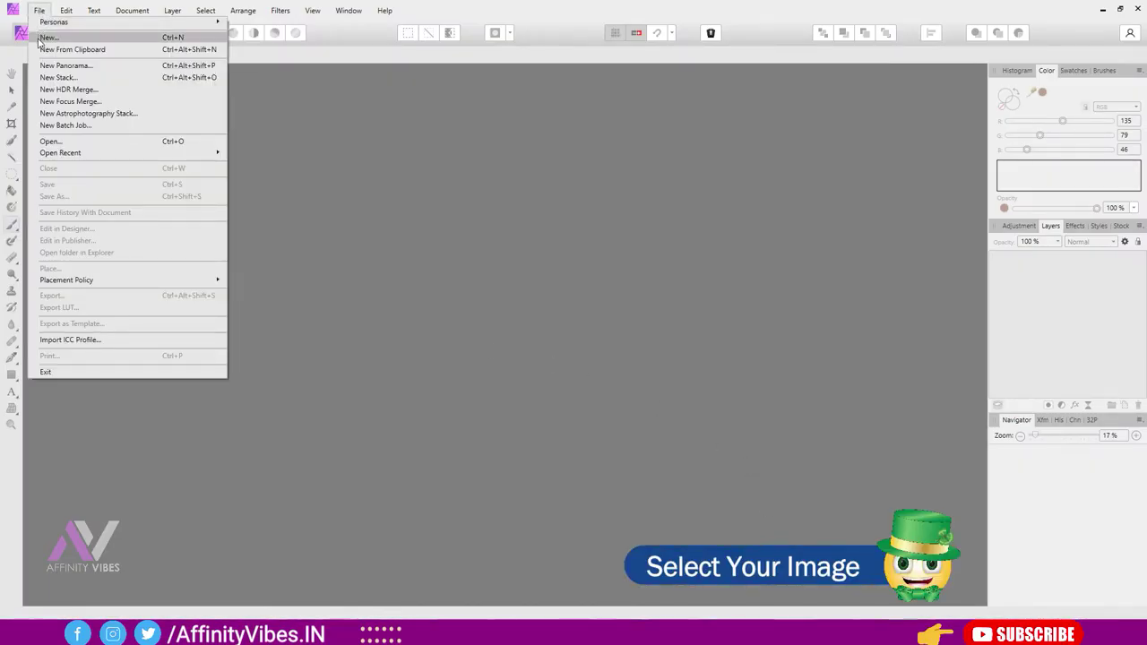
left_click(50, 141)
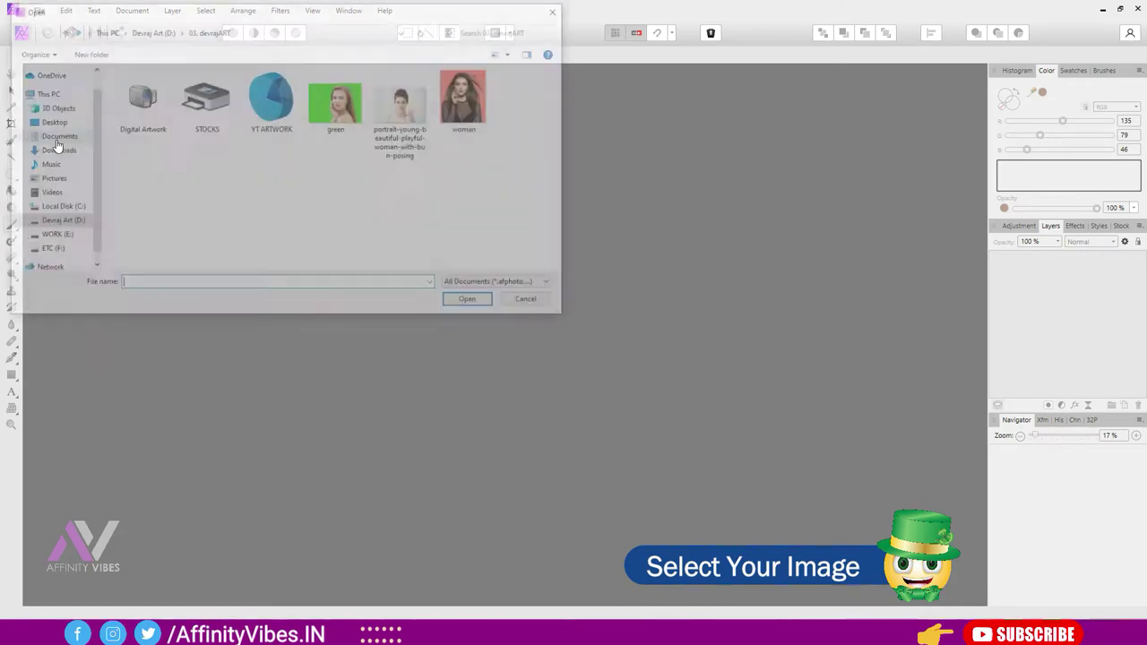
double_click(358, 118)
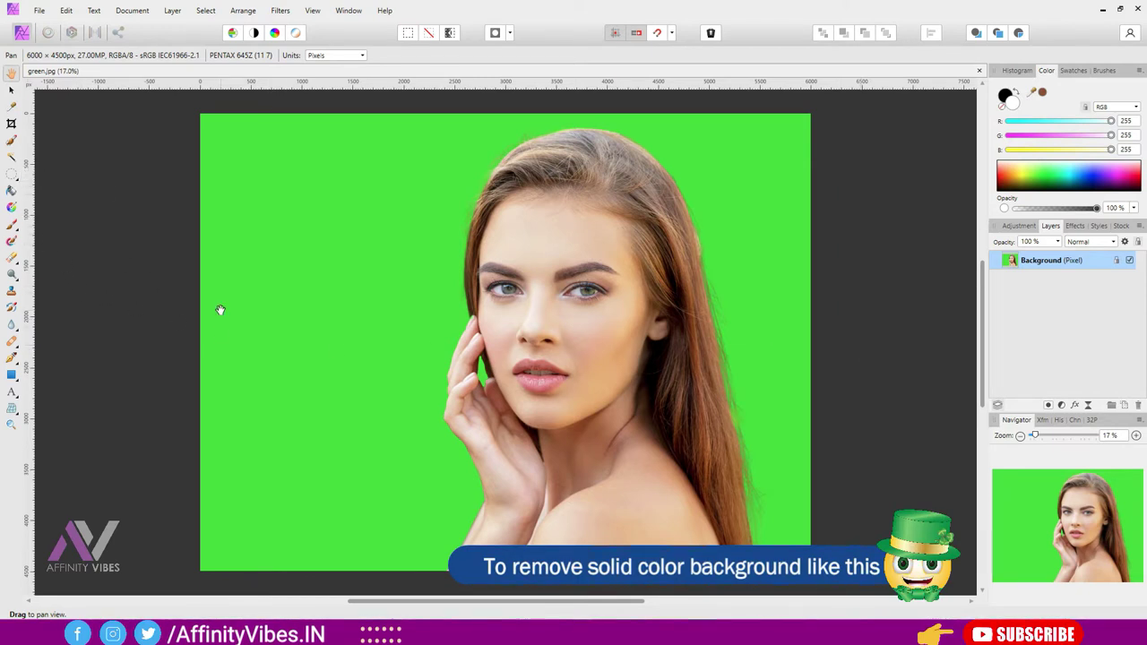
- Flood-select the green backdrop at 20% tolerance and invert the selection to the woman
left_click(11, 160)
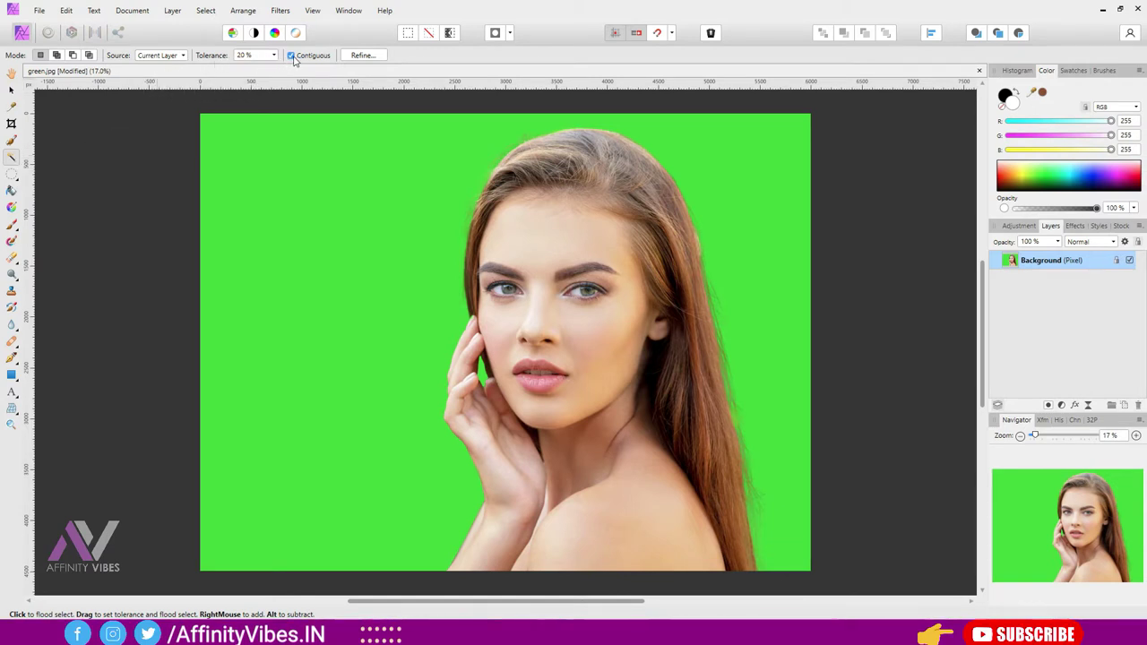
left_click(390, 262)
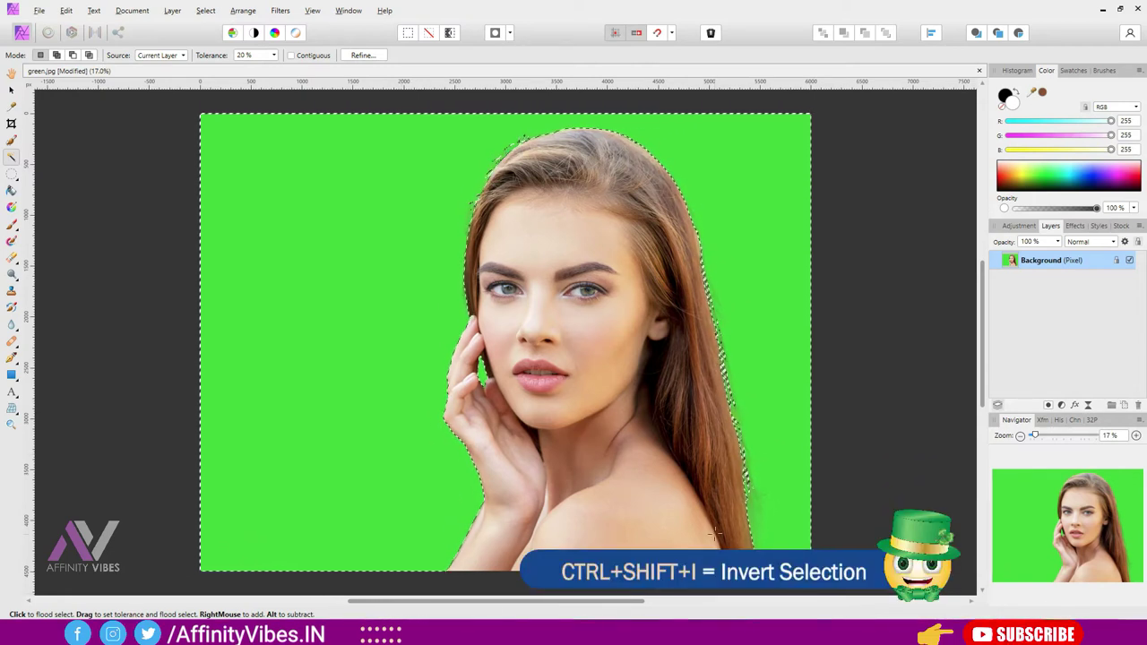
key("ctrl+shift+i")
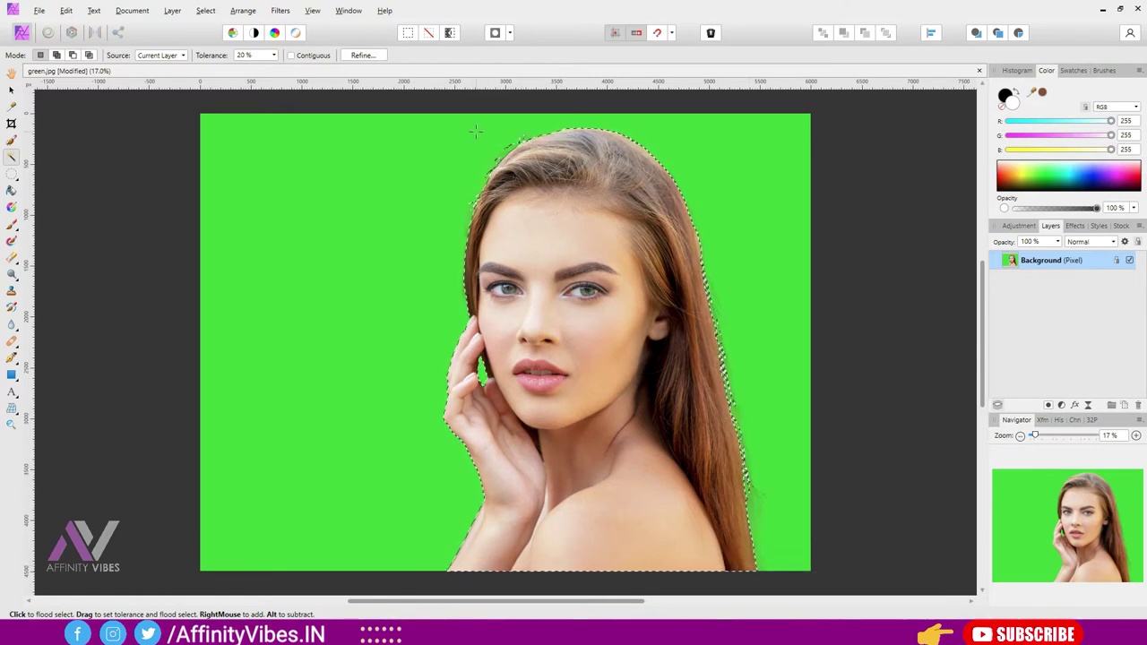
- Refine the selection along the hair edge with Mask output and apply it
left_click(360, 55)
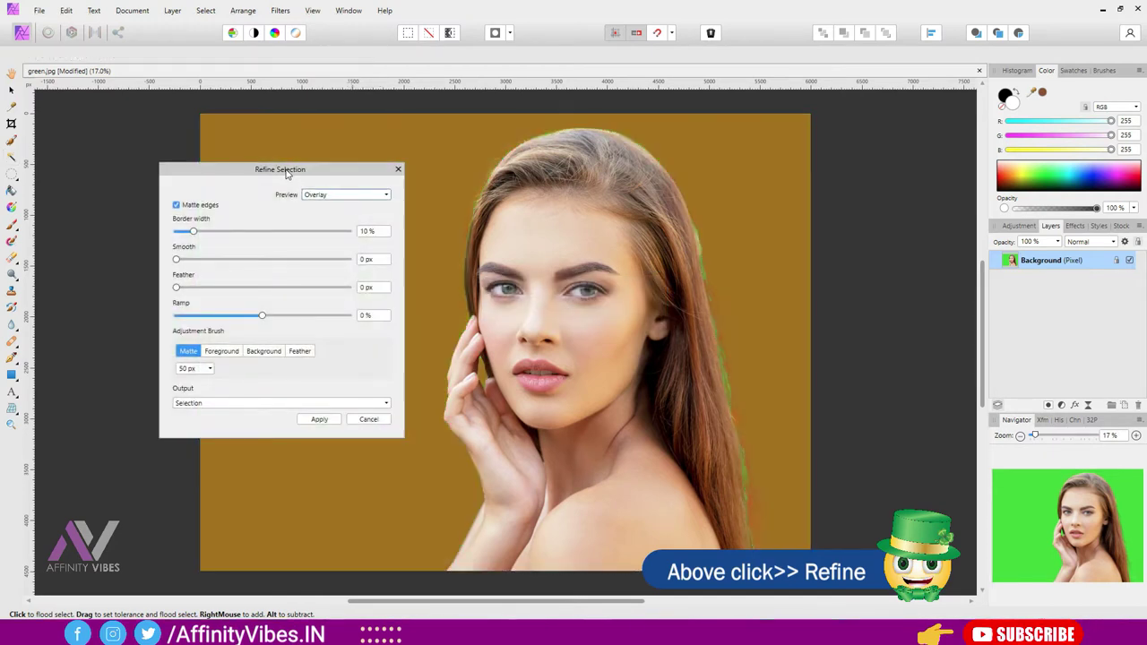
left_click_drag(285, 171, 360, 162)
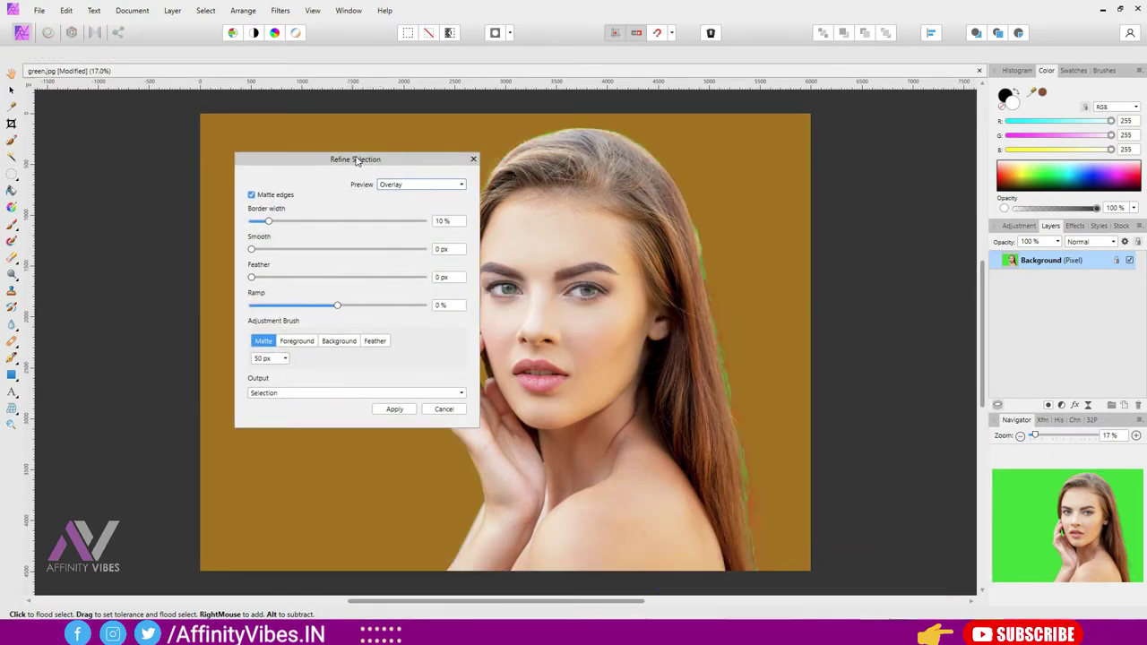
left_click(288, 396)
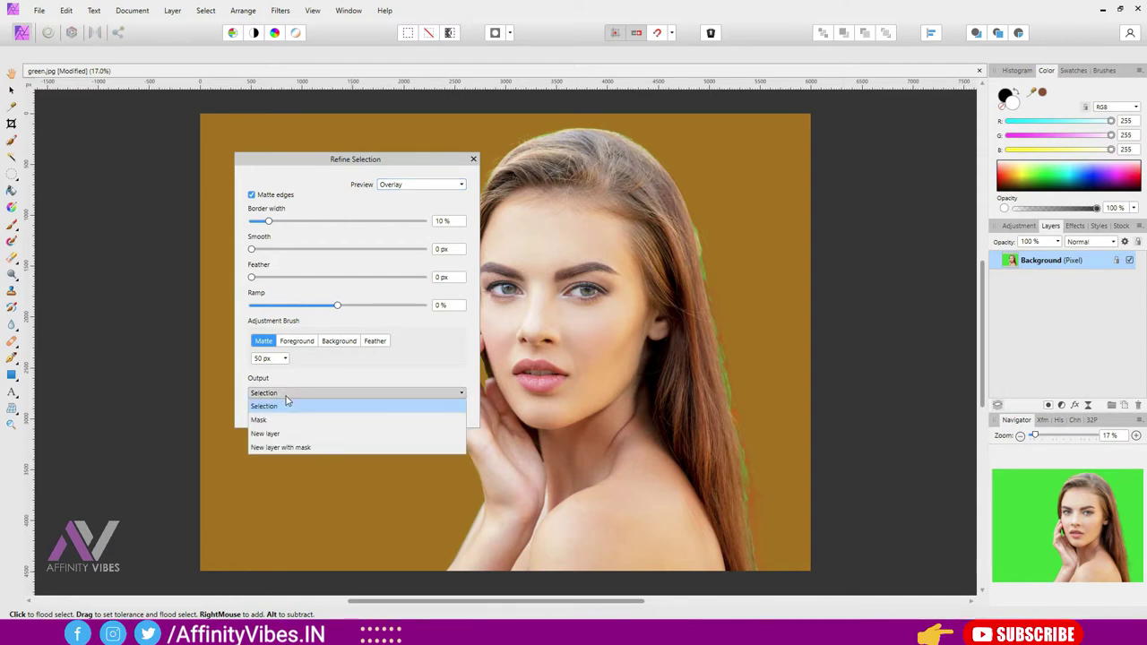
left_click(285, 417)
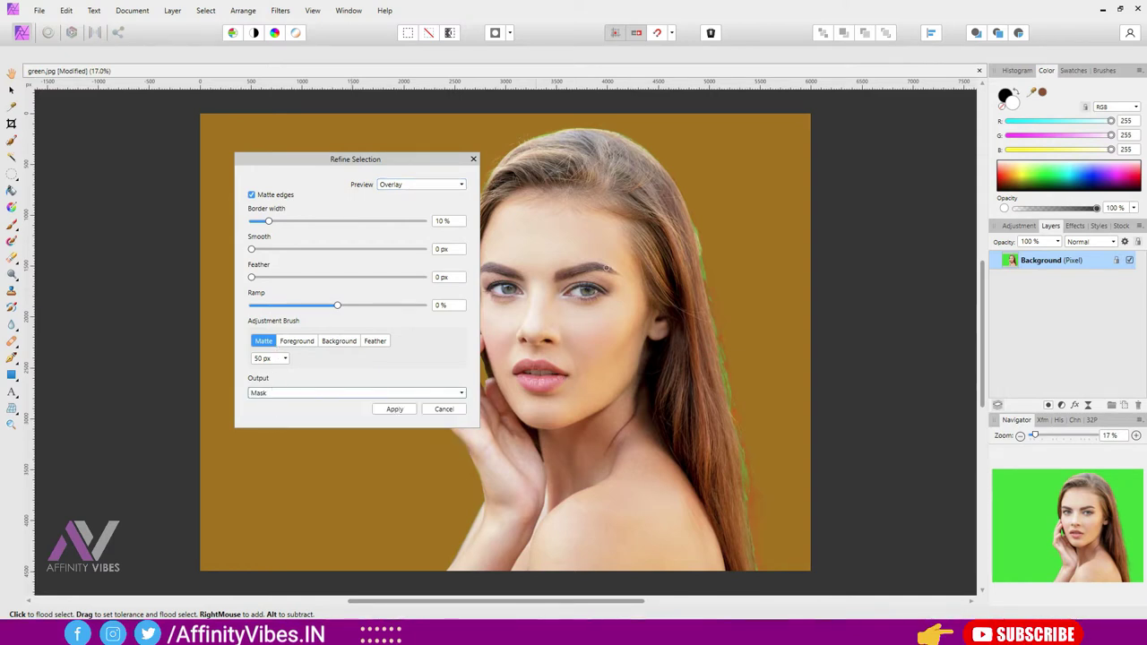
left_click_drag(422, 164, 1056, 132)
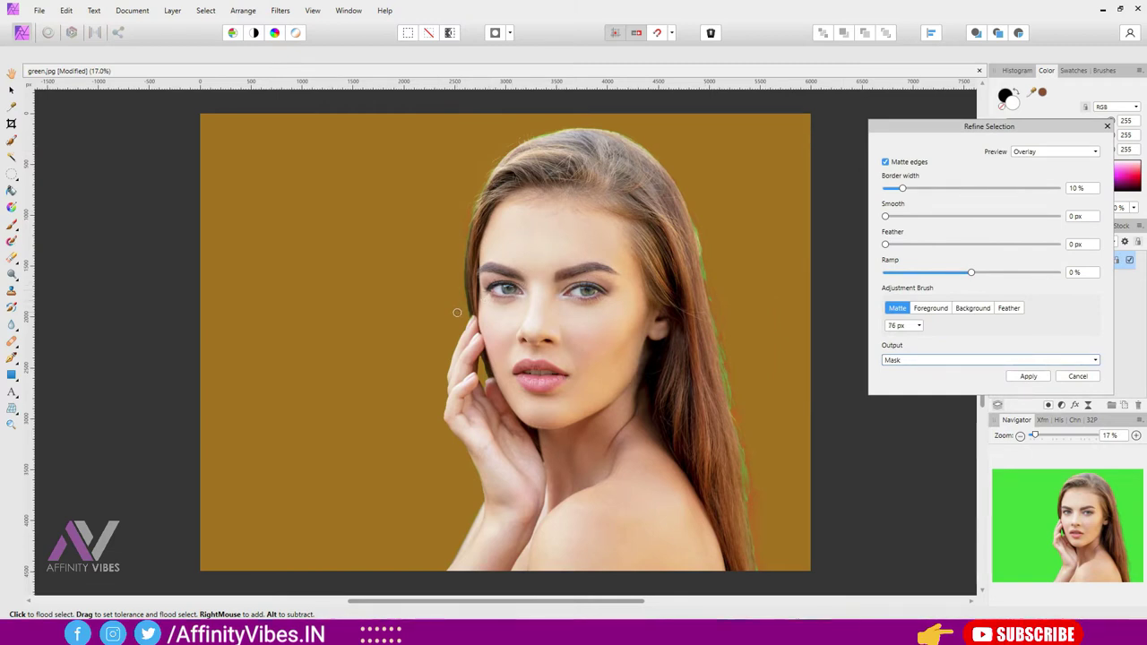
mouse_move(462, 284)
left_mouse_down()
mouse_move(487, 172)
mouse_move(517, 142)
mouse_move(616, 131)
mouse_move(667, 166)
mouse_move(694, 226)
mouse_move(757, 578)
left_mouse_up()
left_click(1028, 376)
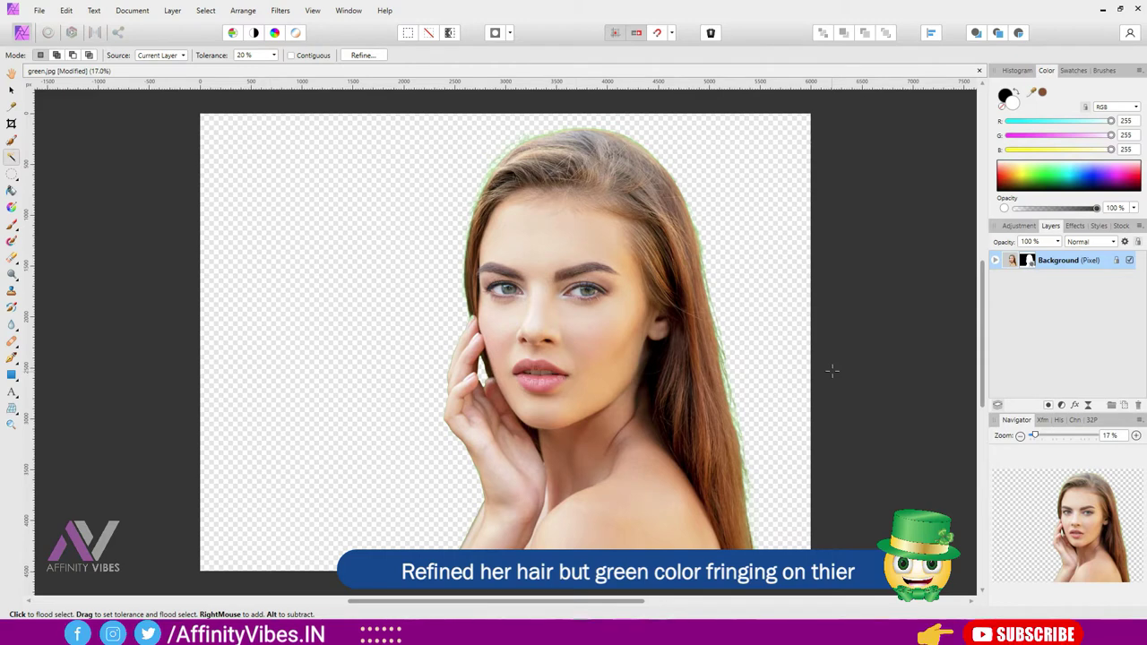
- Add a canvas-sized white rectangle behind the portrait and reselect the portrait layer
left_click(12, 375)
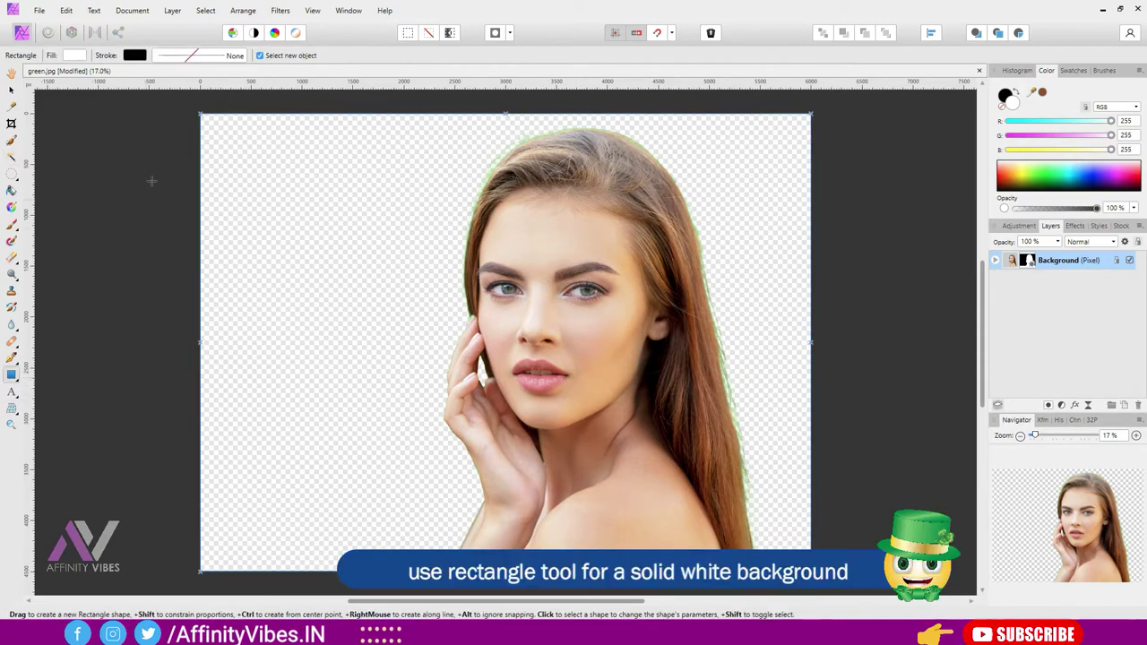
left_click_drag(187, 107, 824, 581)
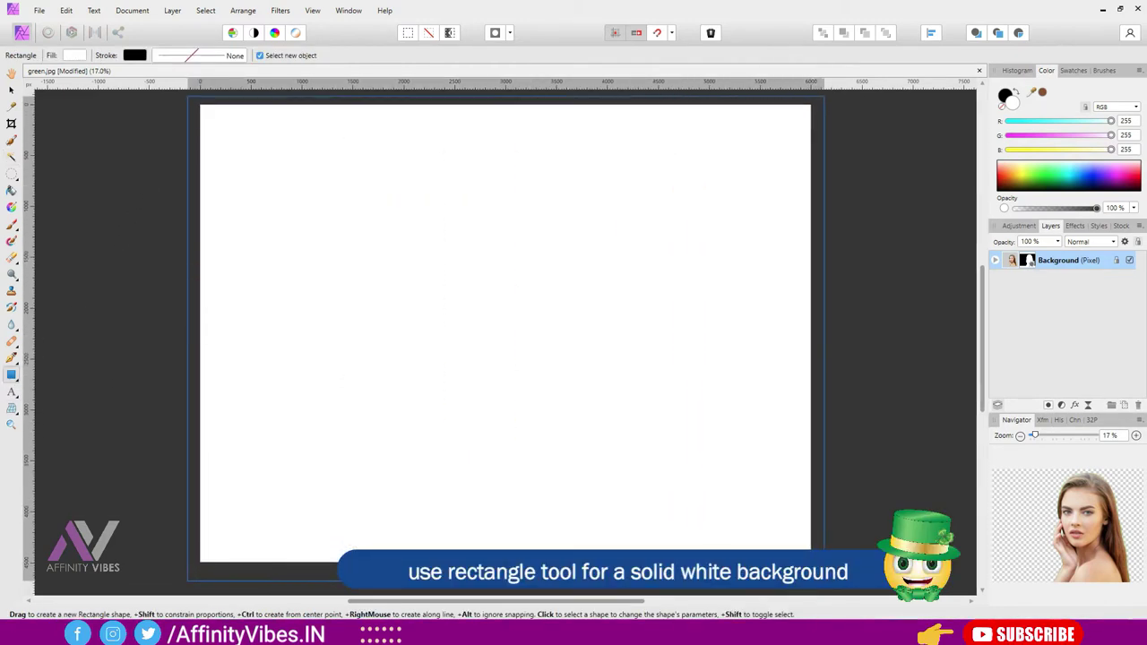
double_click(1047, 260)
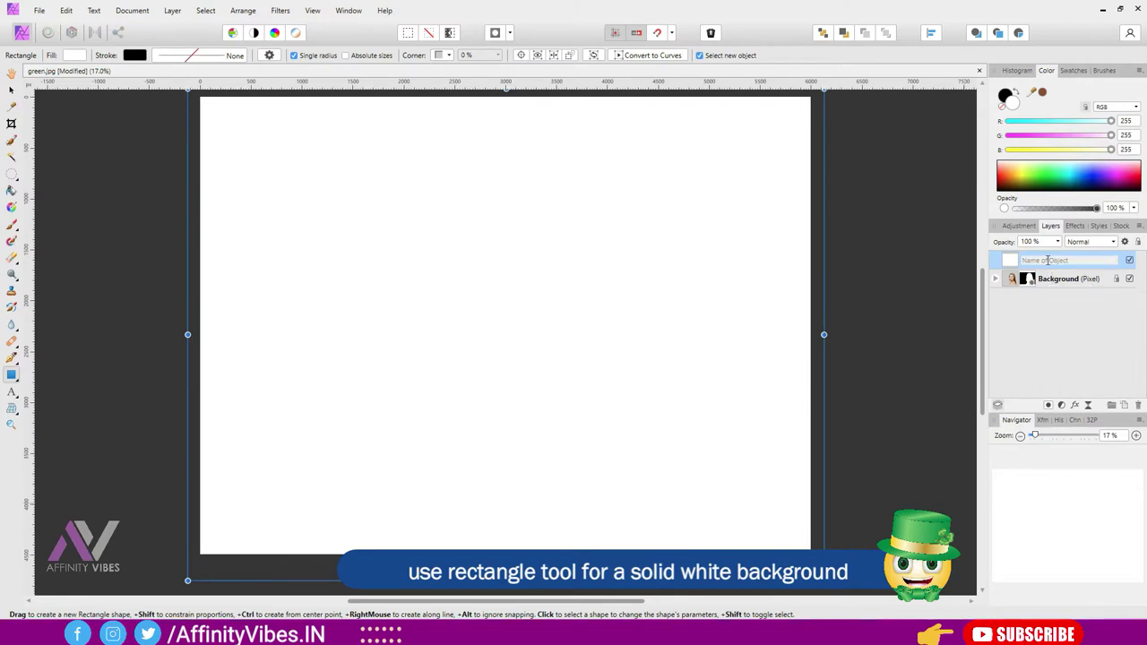
key("Return")
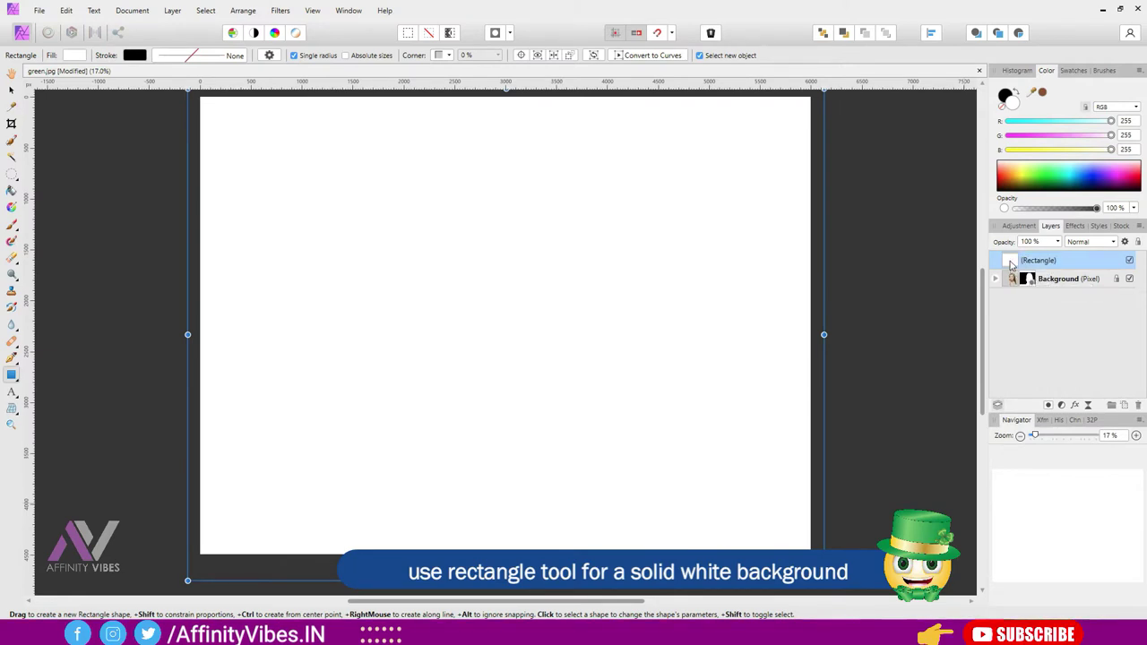
key("ctrl+[")
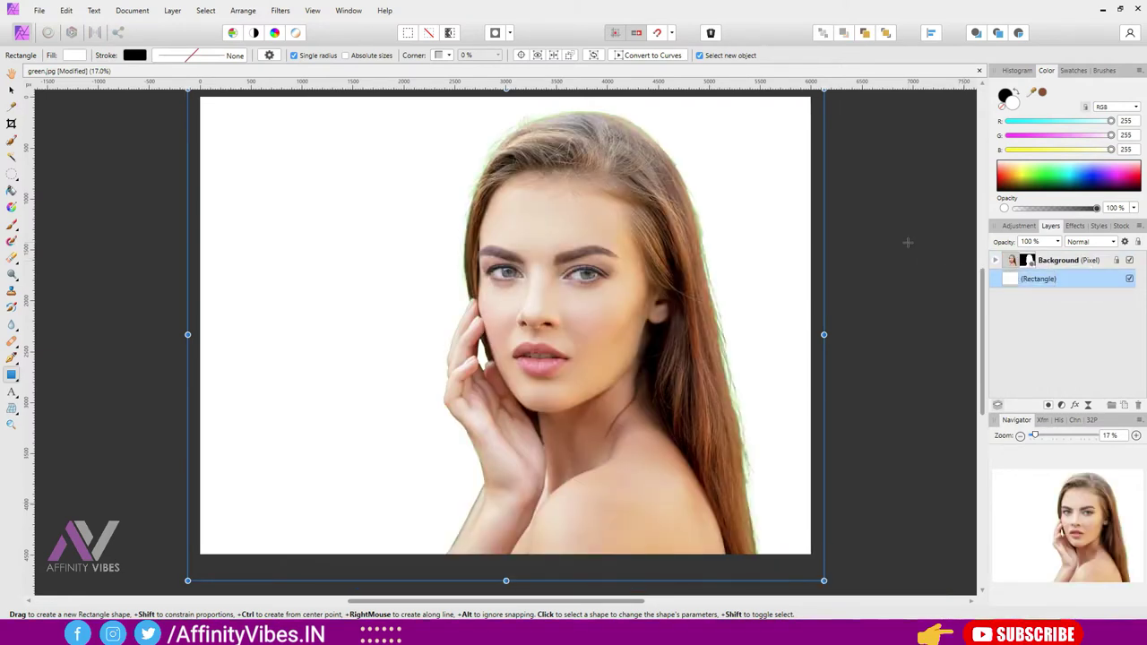
left_click(1013, 262)
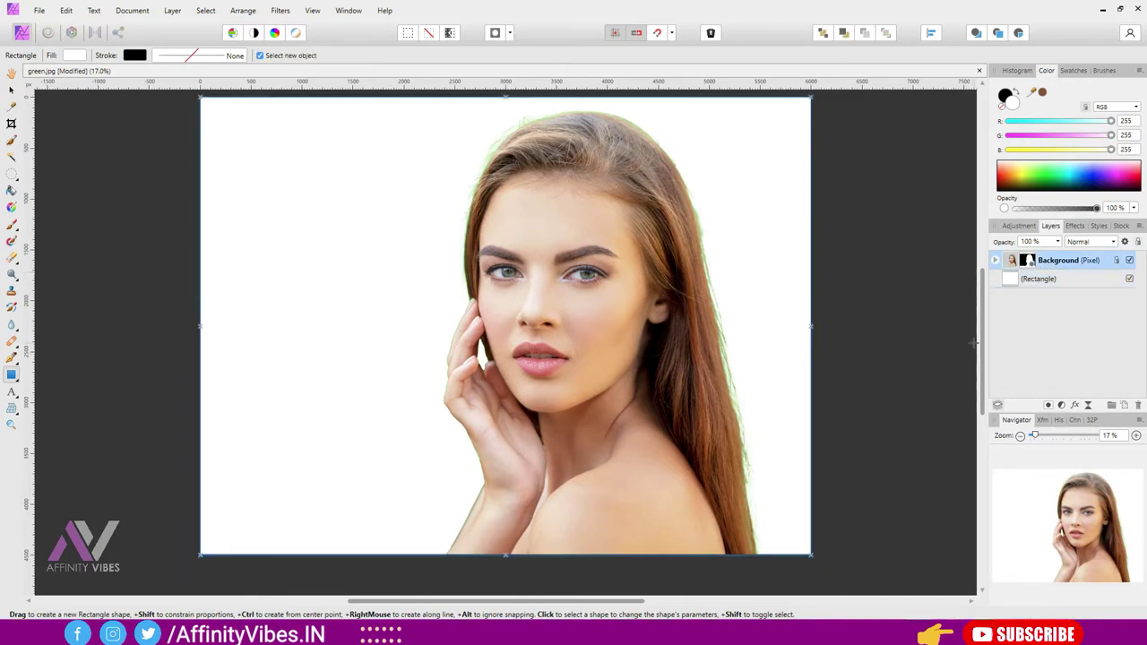
key("ctrl+plus")
key("ctrl+plus")
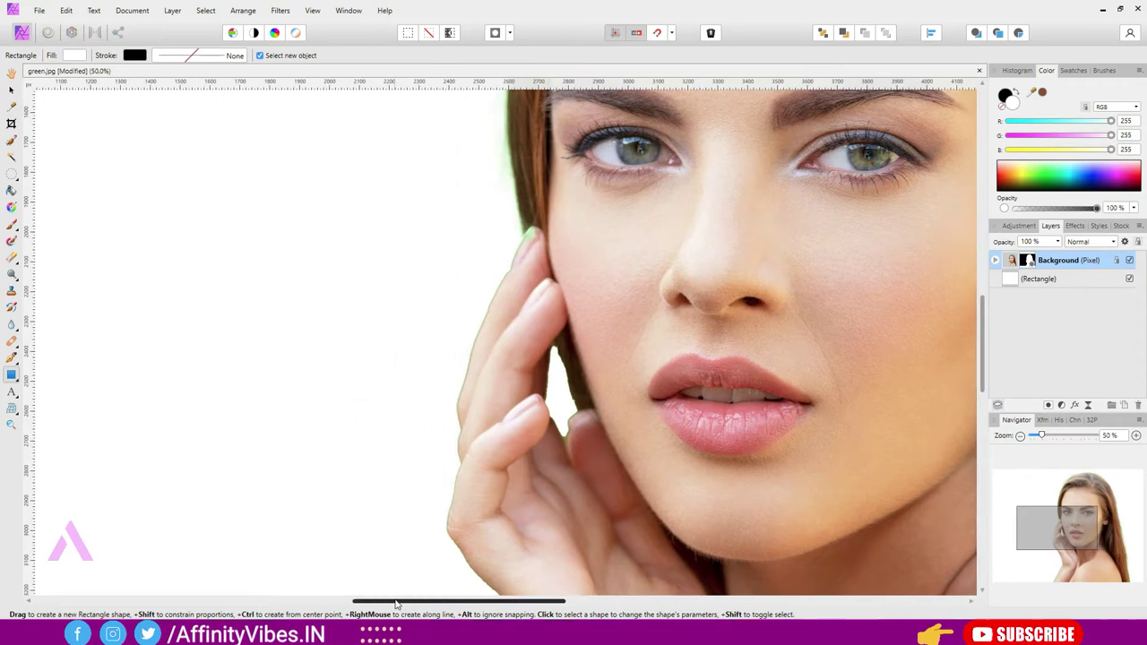
left_click_drag(431, 598, 634, 599)
mouse_move(984, 346)
left_mouse_down()
mouse_move(982, 312)
mouse_move(982, 432)
mouse_move(963, 230)
left_mouse_up()
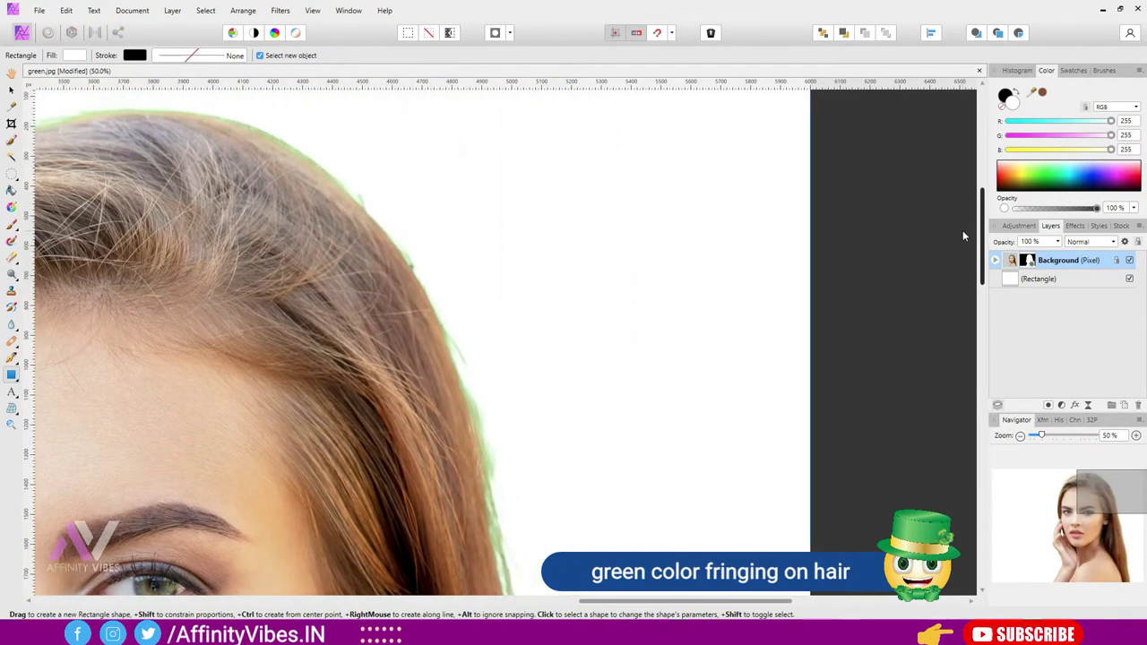
left_click_drag(642, 604, 481, 603)
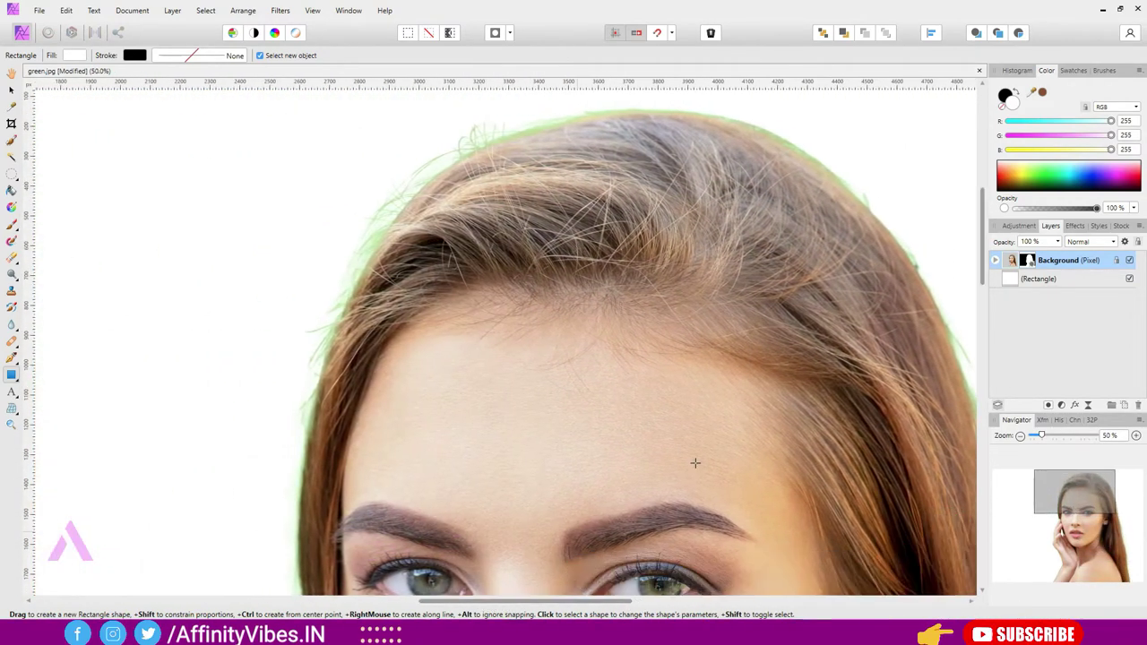
left_click_drag(982, 269, 996, 404)
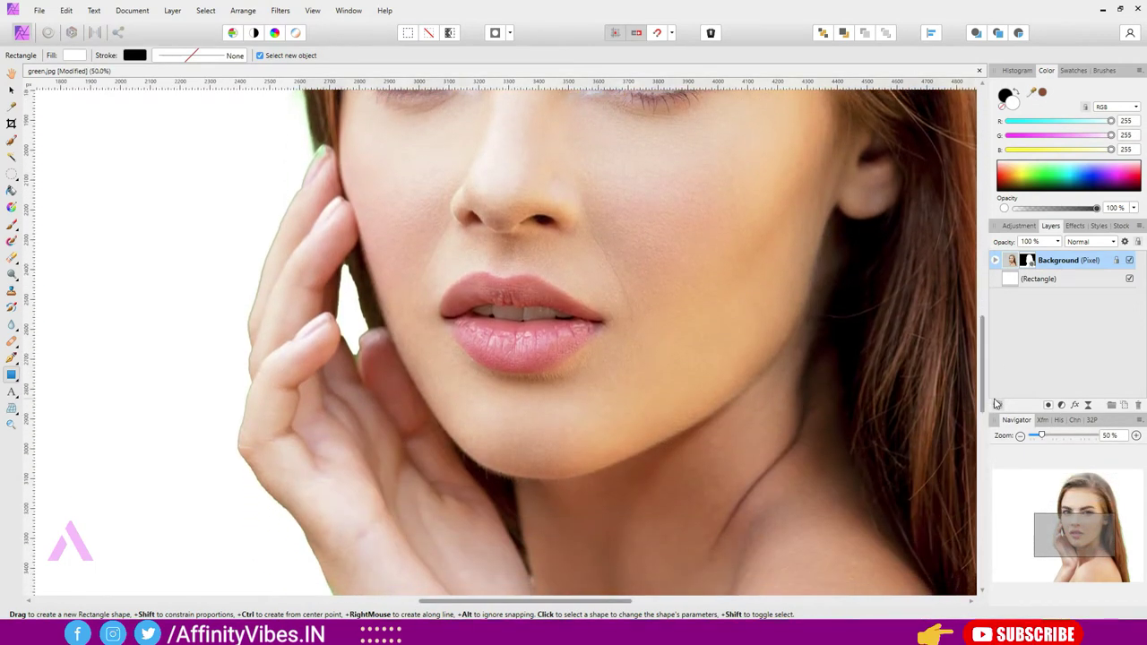
key("ctrl+0")
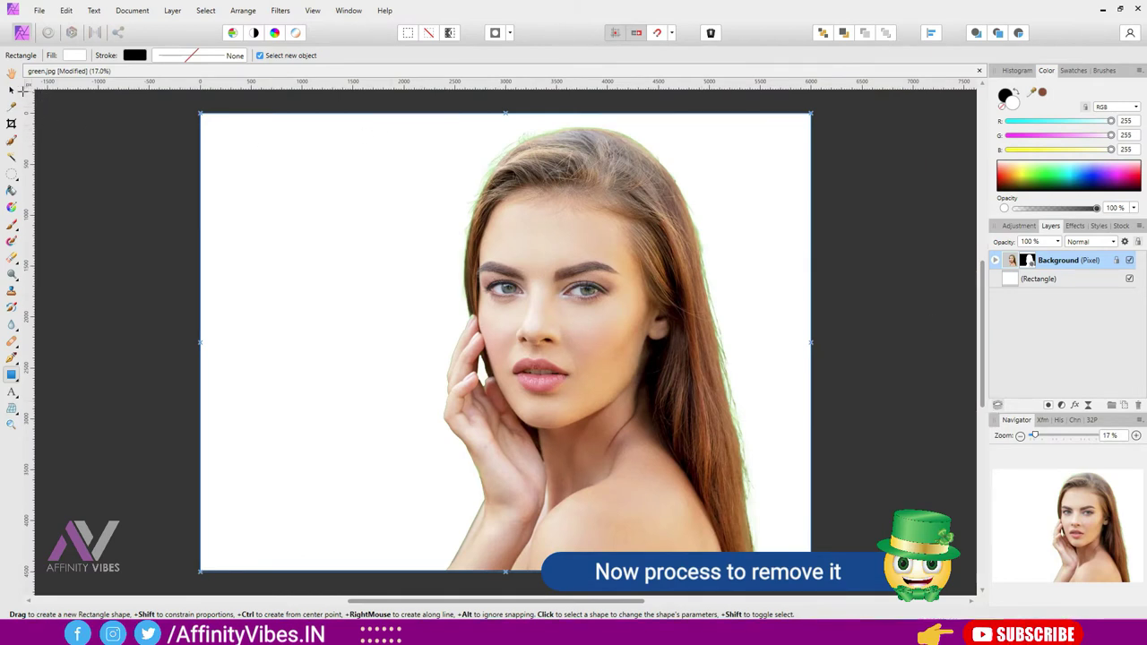
key("ctrl+d")
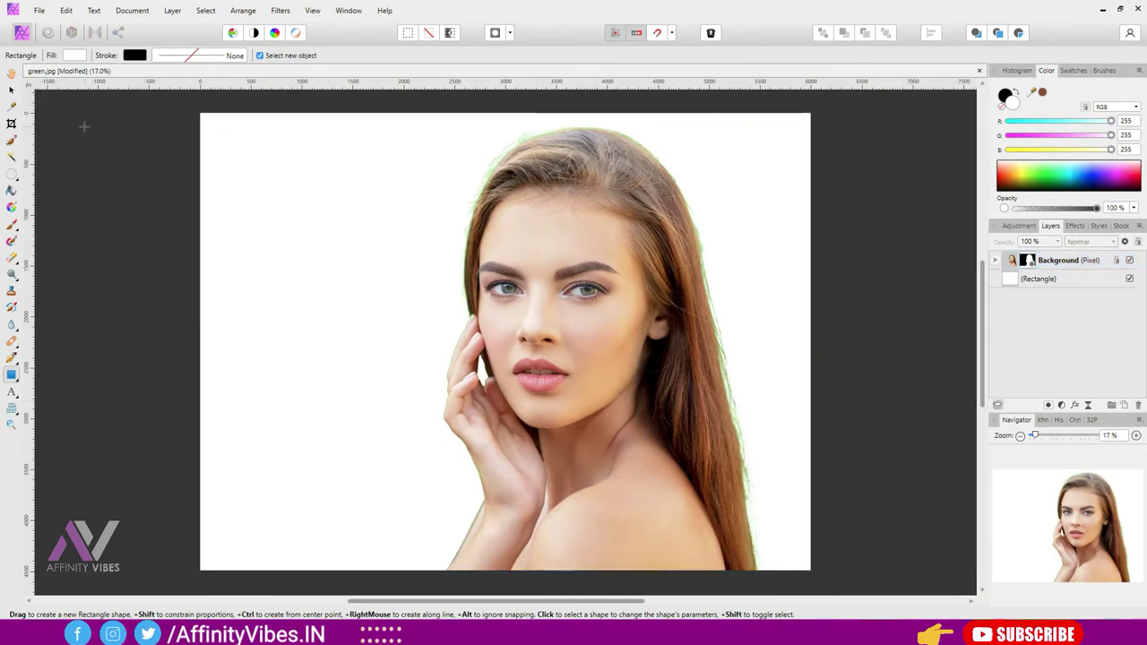
- Add an HSL adjustment on the green range with Saturation Shift at -100%
left_click(1062, 405)
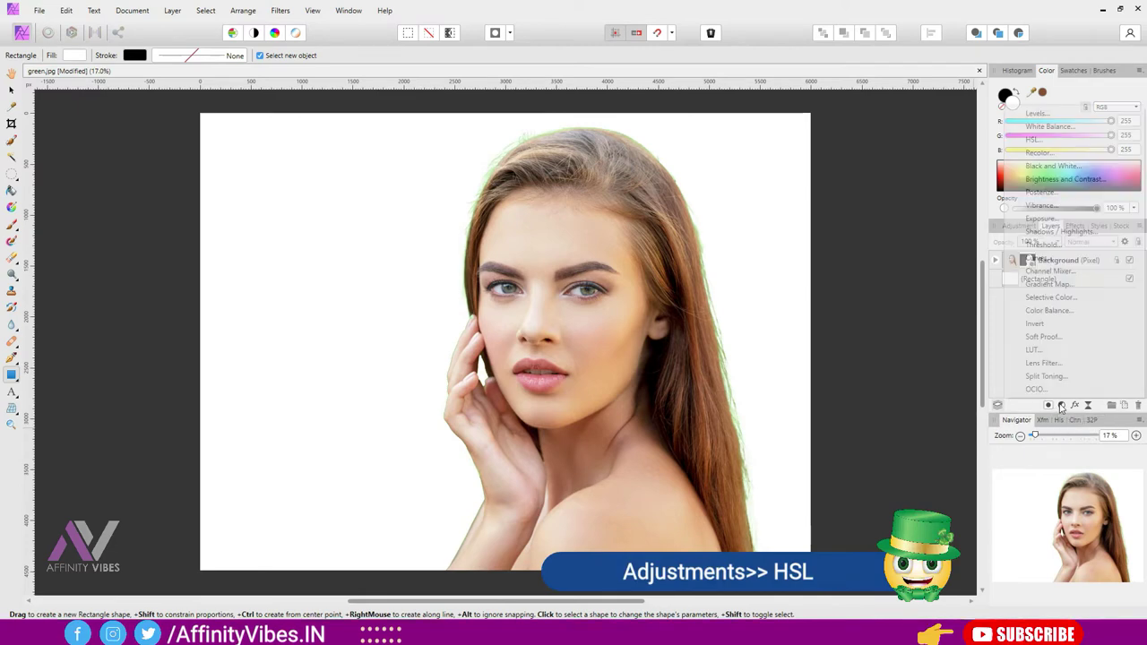
left_click(1037, 140)
left_click_drag(385, 155, 461, 190)
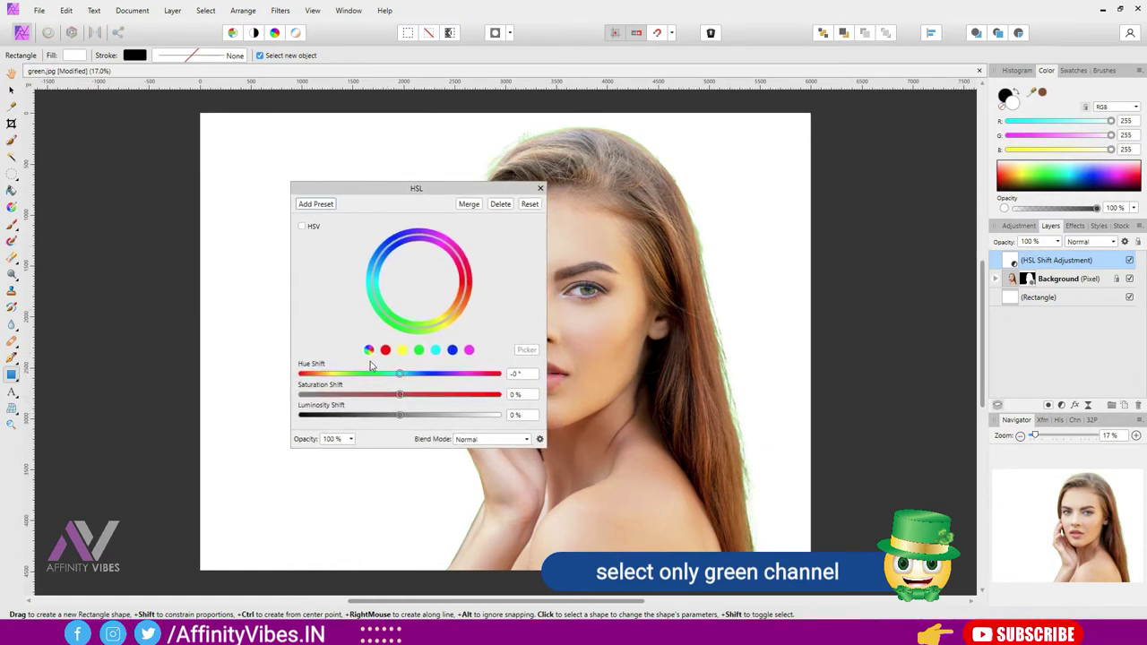
left_click(418, 350)
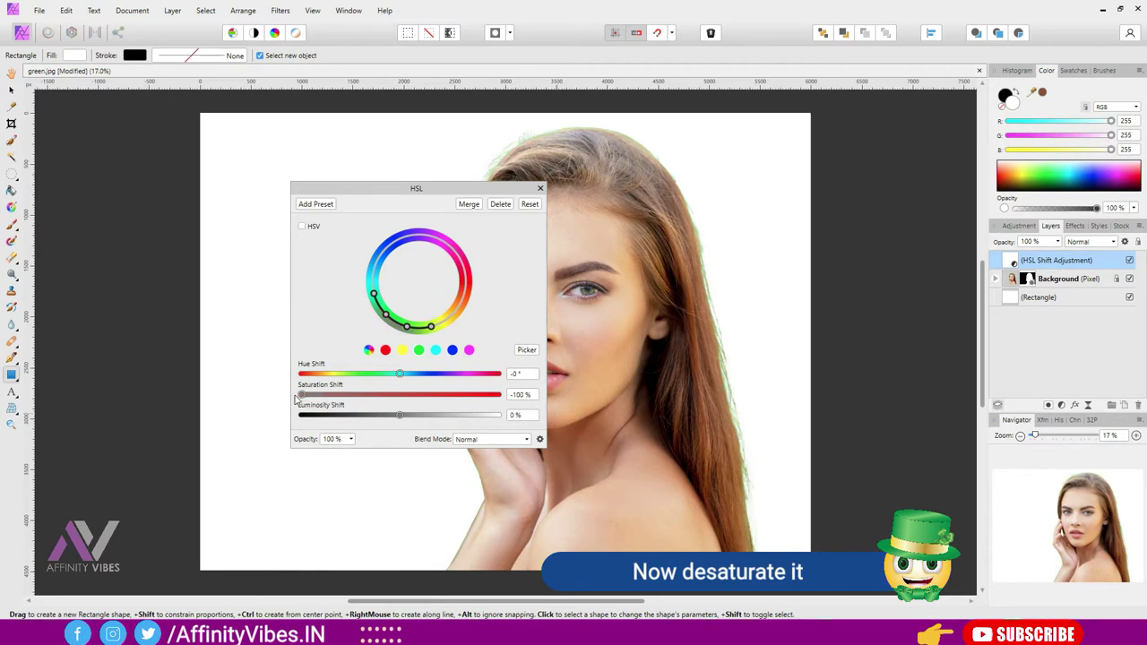
key("ctrl+plus")
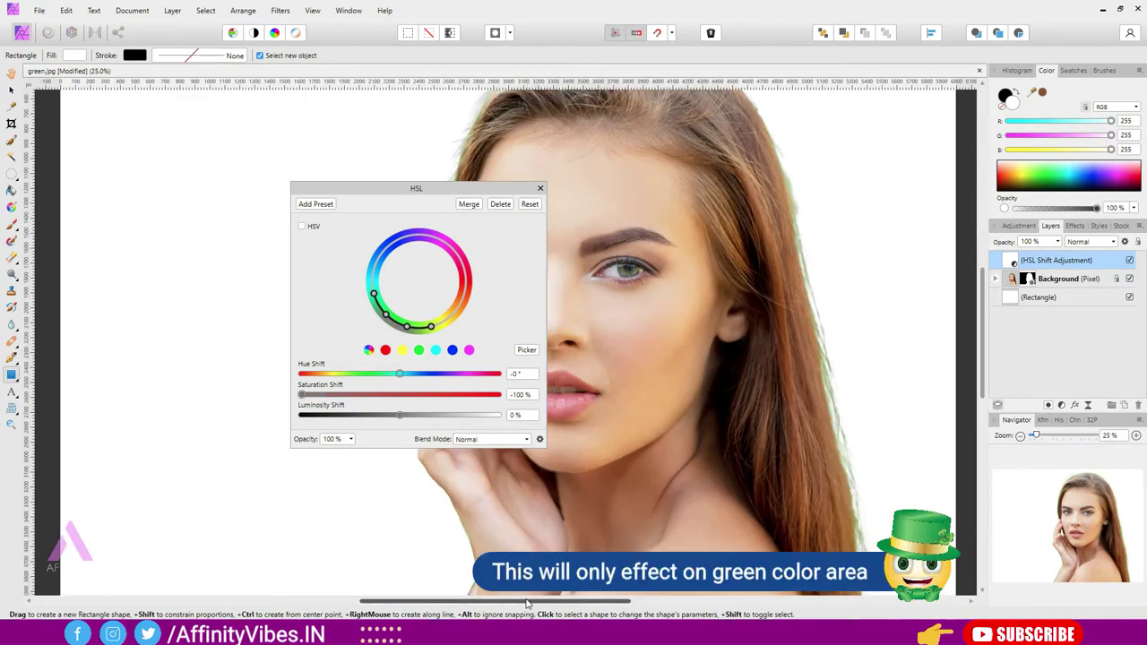
left_click_drag(529, 602, 595, 602)
scroll(843, 431, "up", 3)
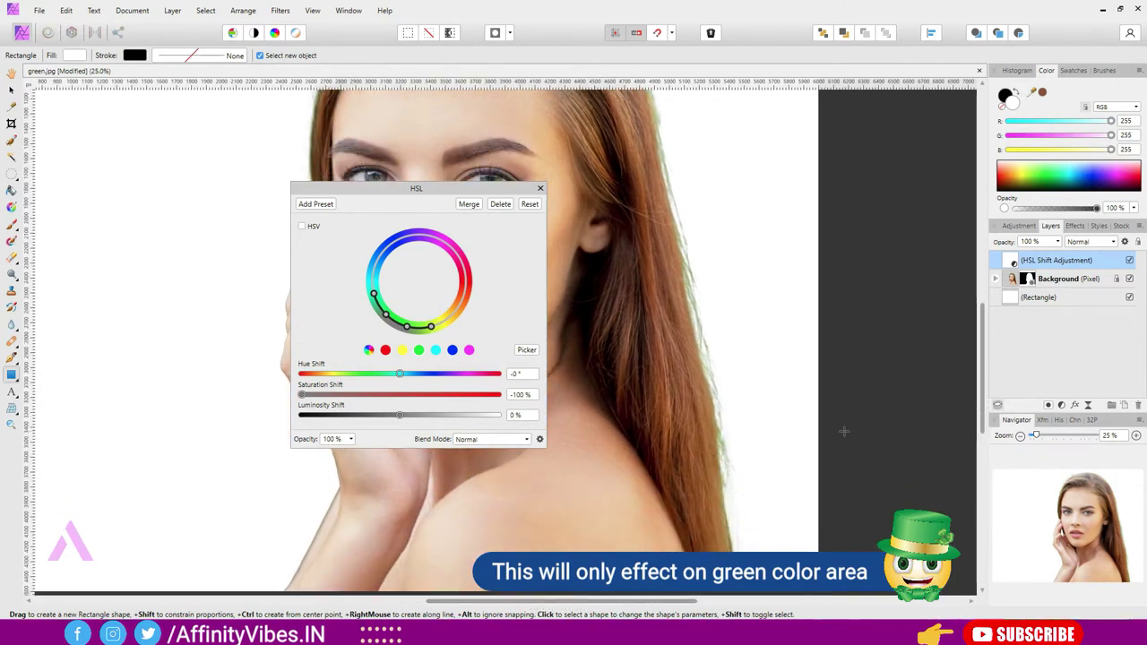
scroll(843, 431, "up", 1)
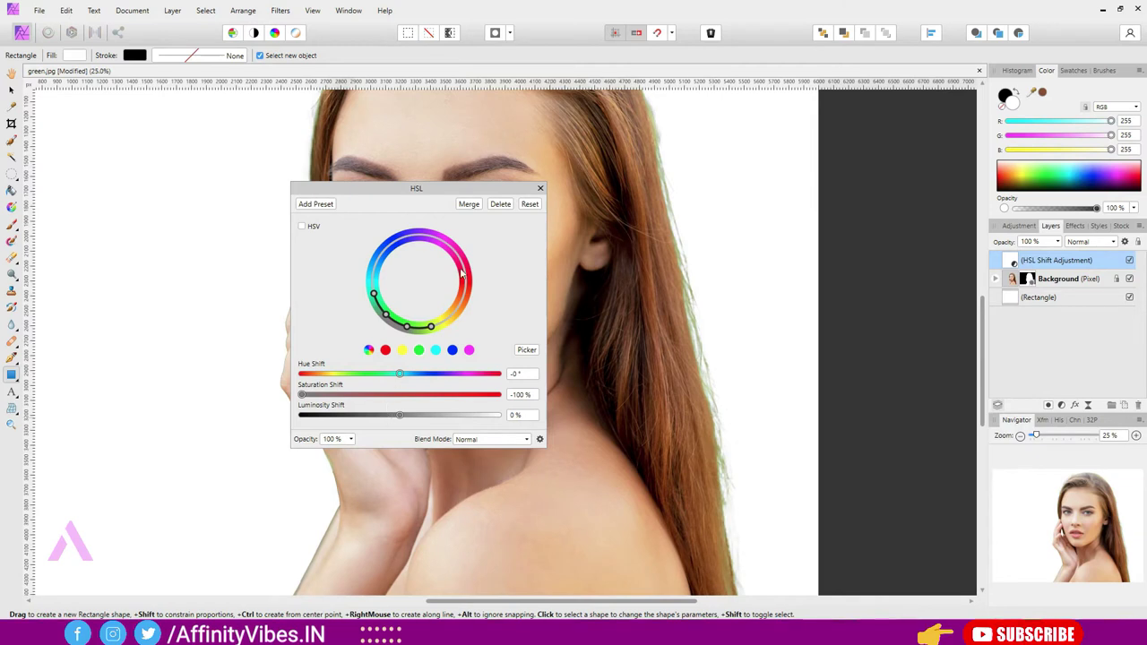
left_click(540, 190)
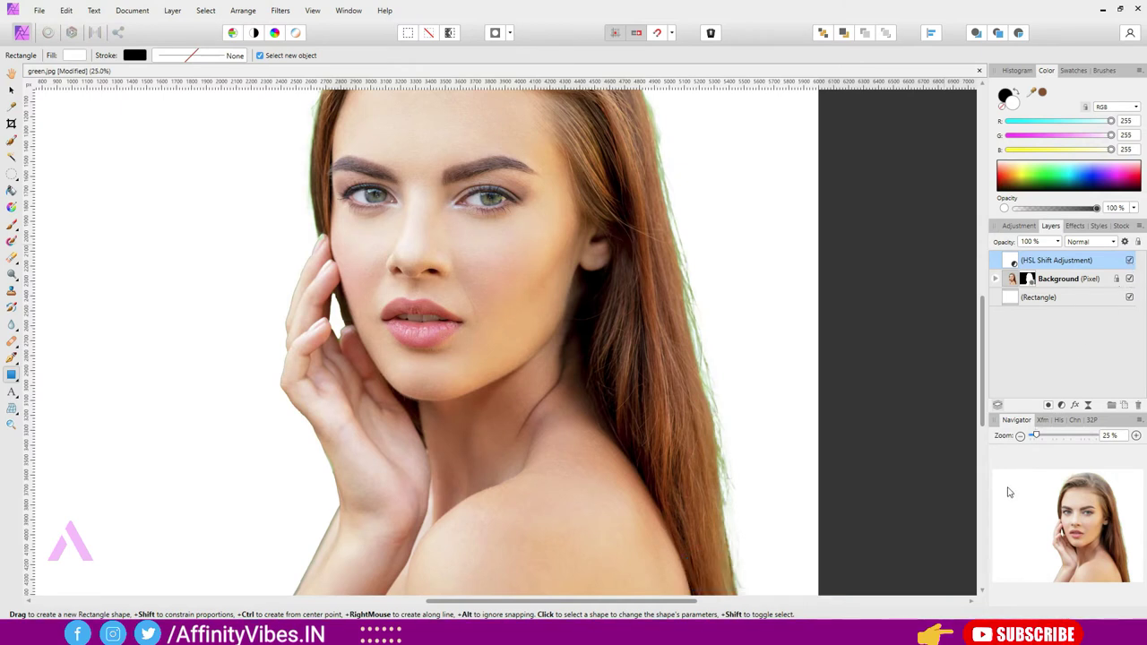
- Add a second HSL adjustment, sample the hair-fringe colour and shift hue 57.5°
left_click(1061, 406)
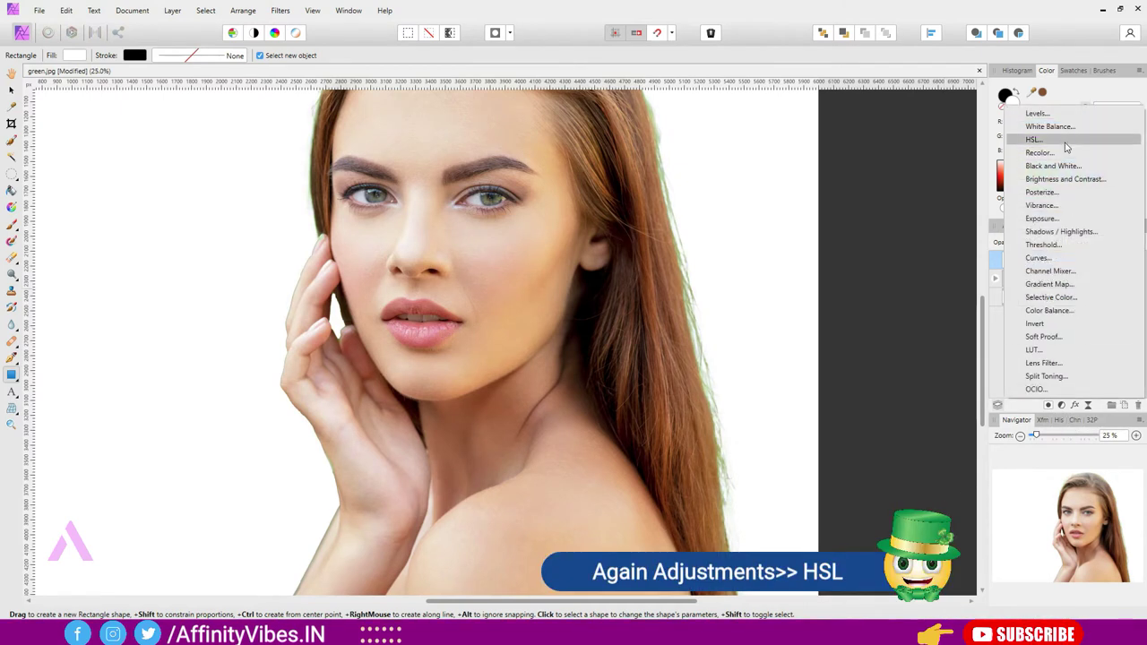
left_click(1066, 141)
mouse_move(462, 190)
left_mouse_down()
mouse_move(661, 181)
mouse_move(906, 129)
left_mouse_up()
scroll(762, 313, "up", 1)
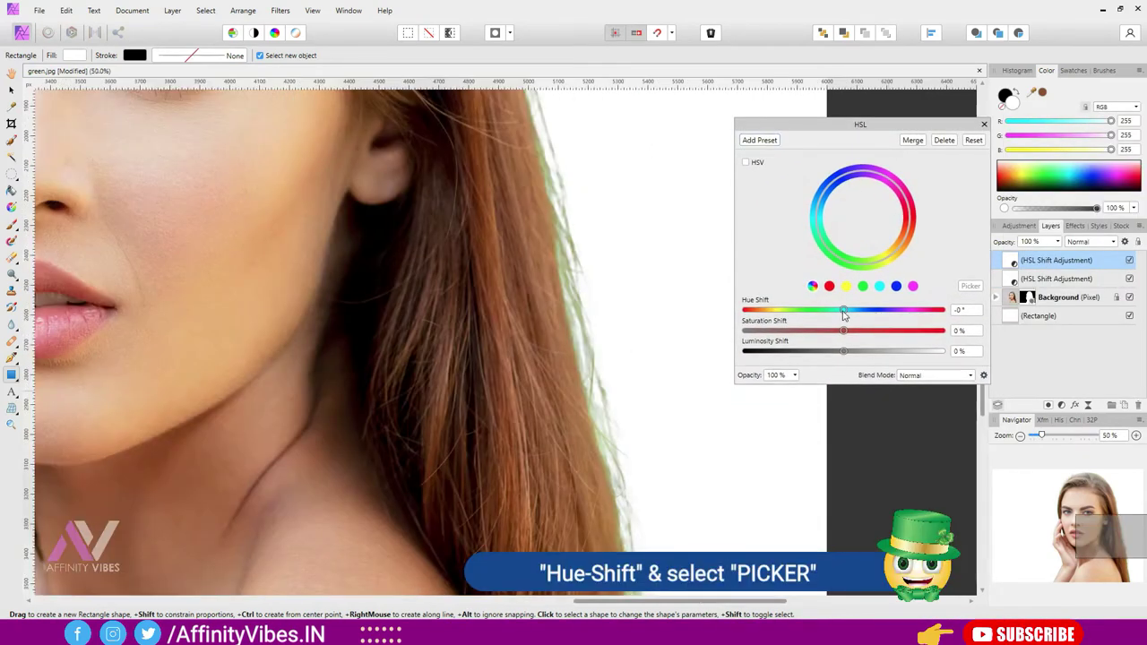
left_click(863, 288)
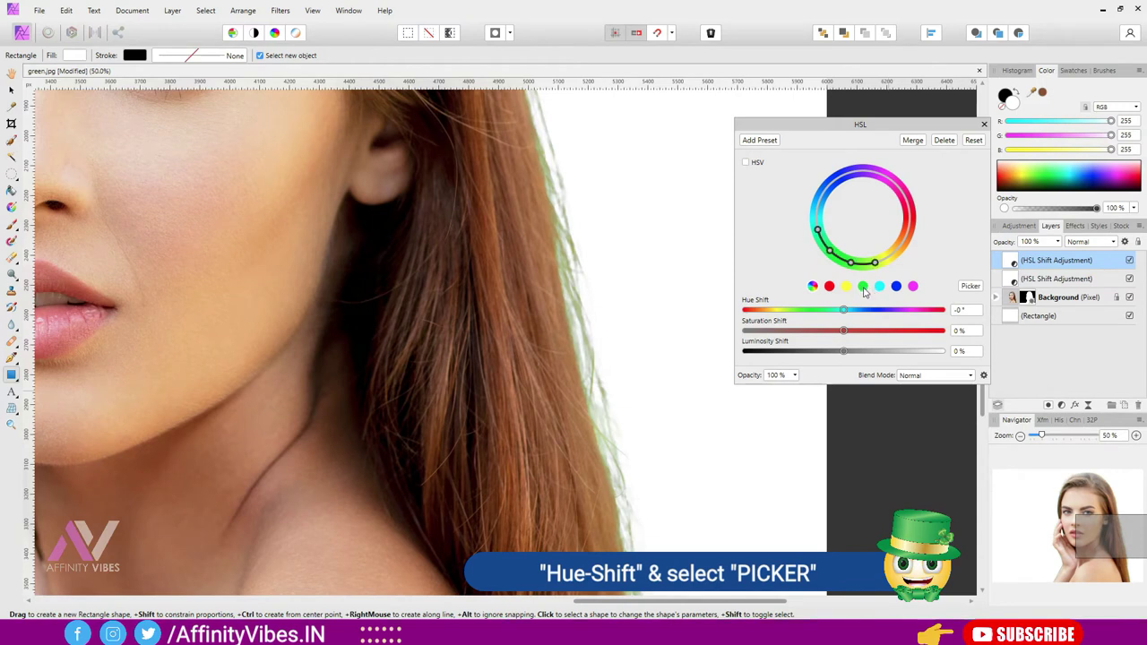
left_click(972, 287)
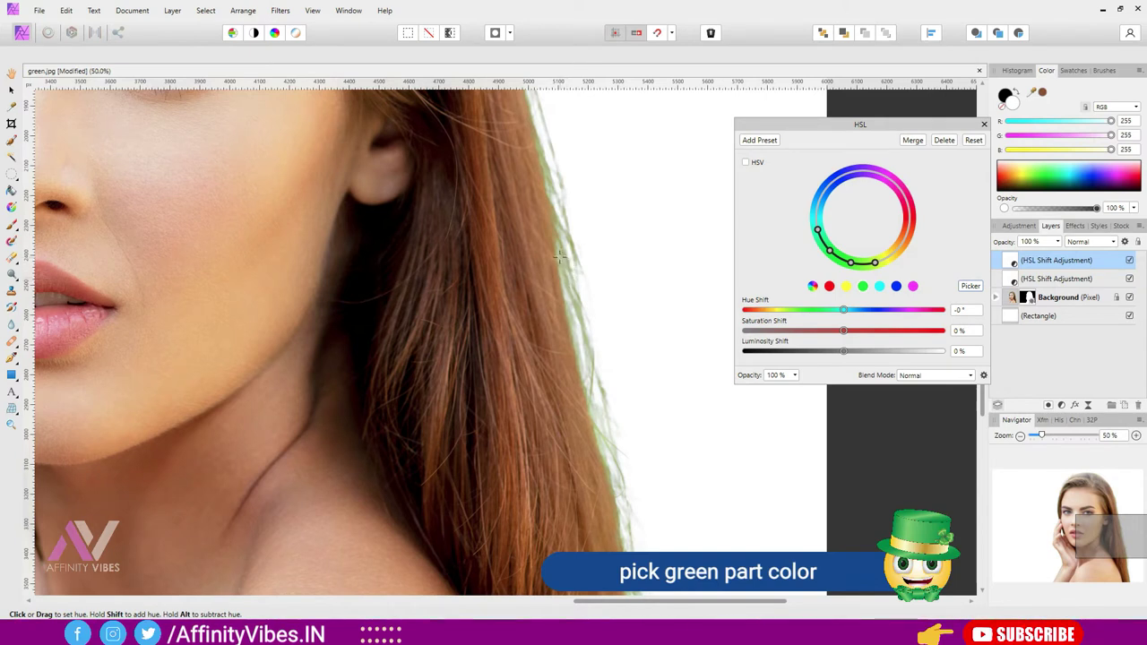
left_click(559, 258)
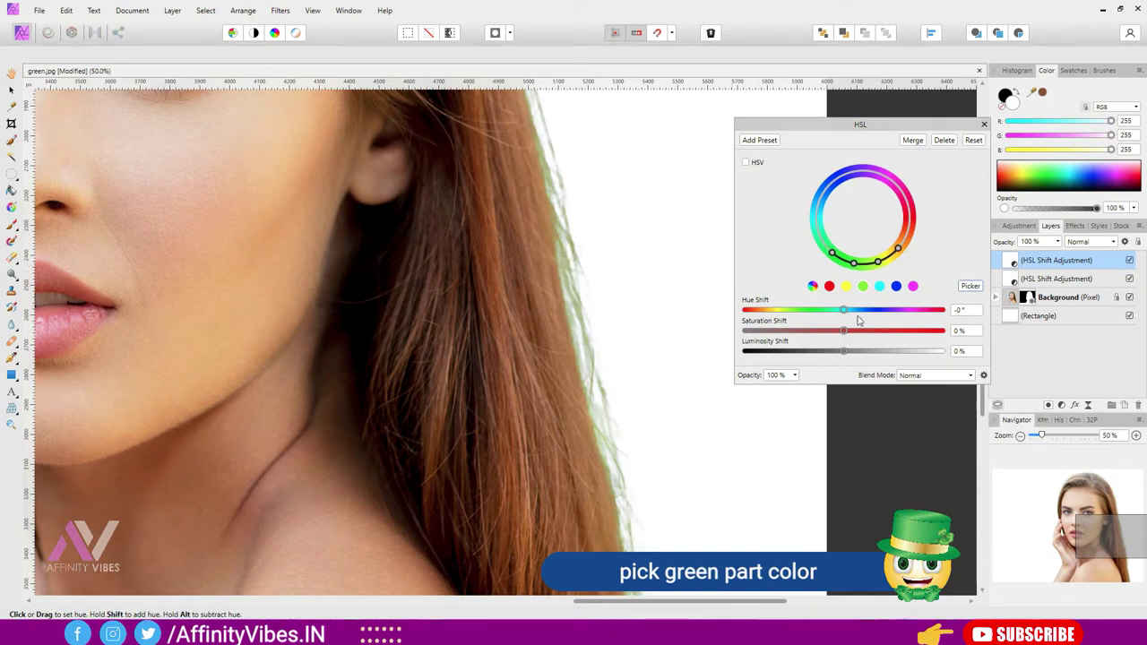
left_click_drag(845, 316, 872, 314)
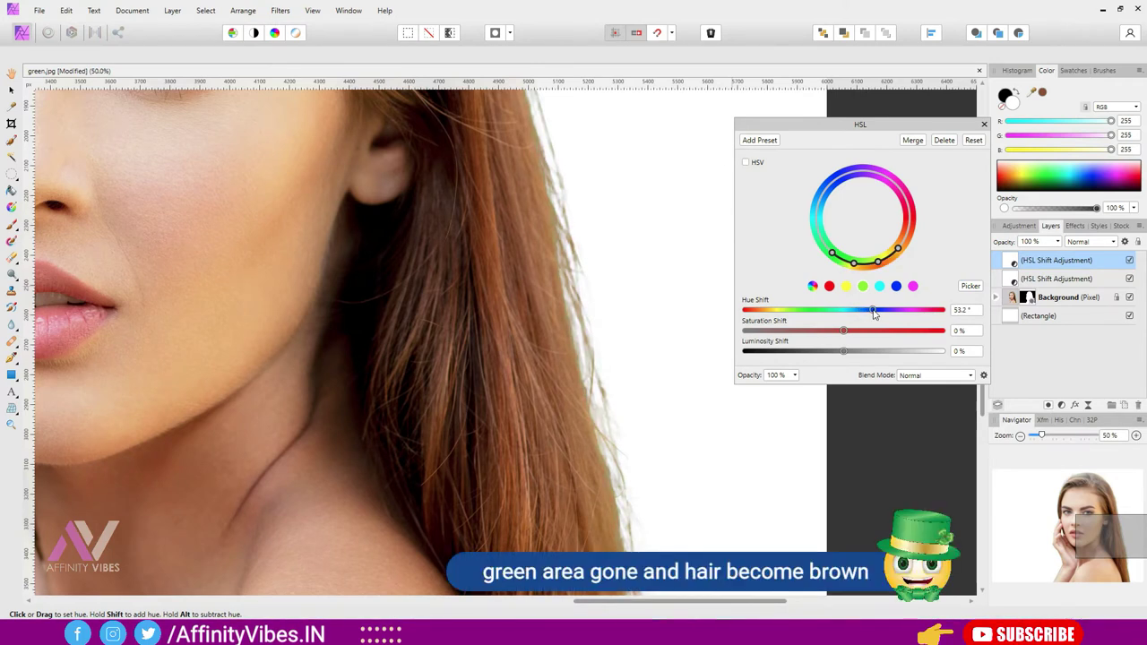
- Set the second adjustment's Saturation Shift to -24%, checking the fringe turns brown
key("ctrl+minus")
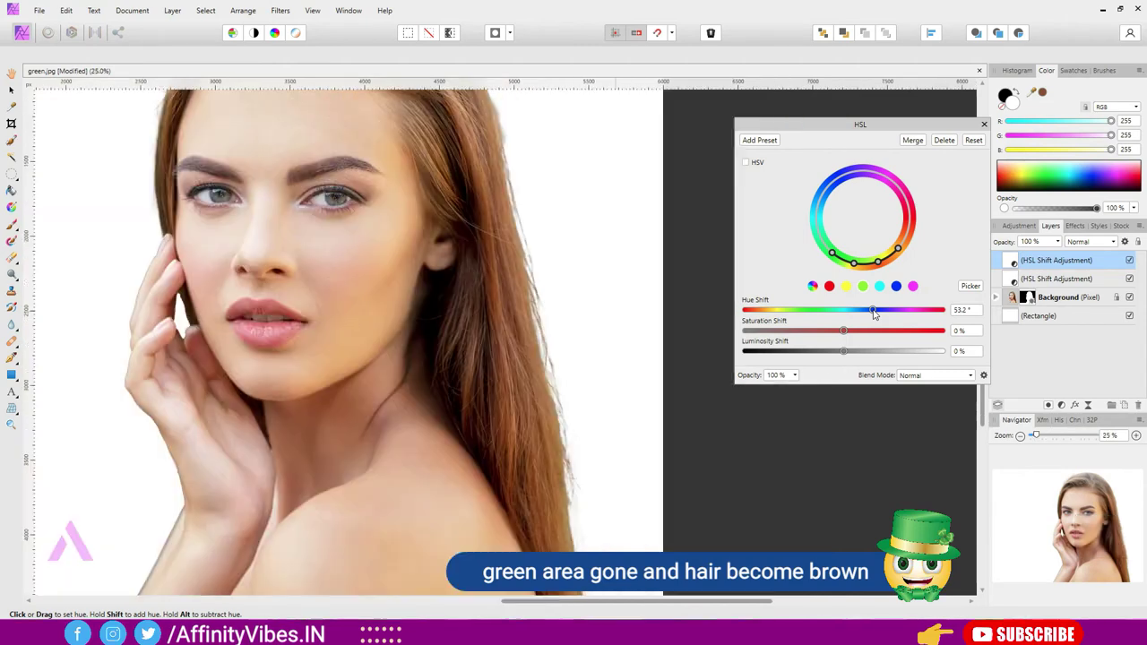
key("ctrl+minus")
key("ctrl+minus")
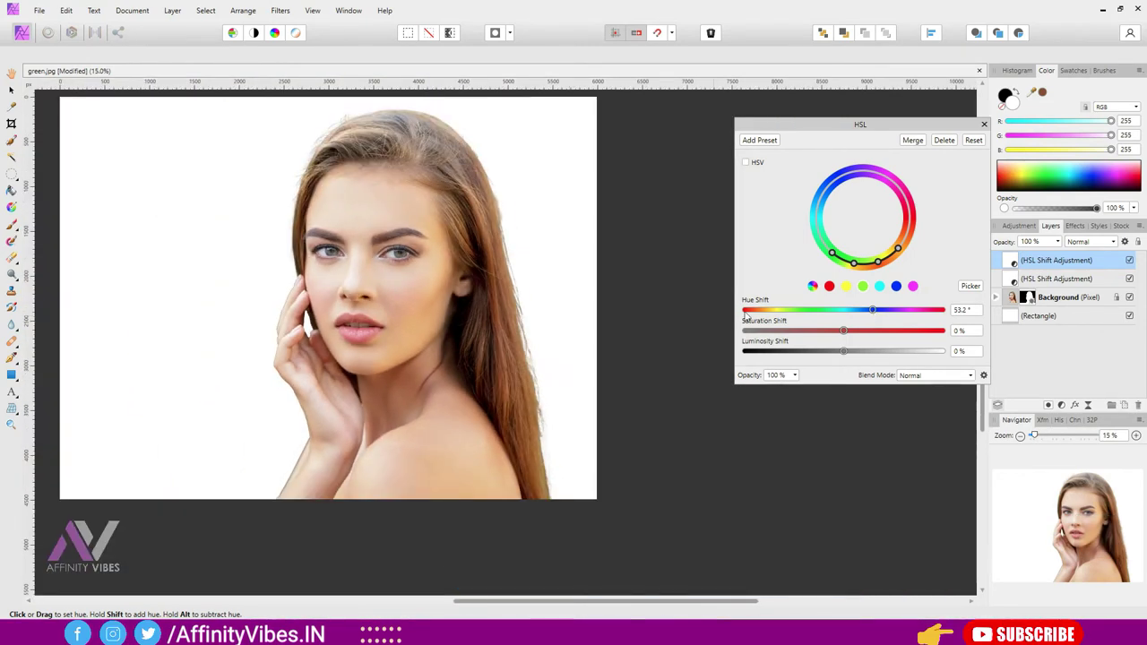
left_click_drag(603, 601, 527, 600)
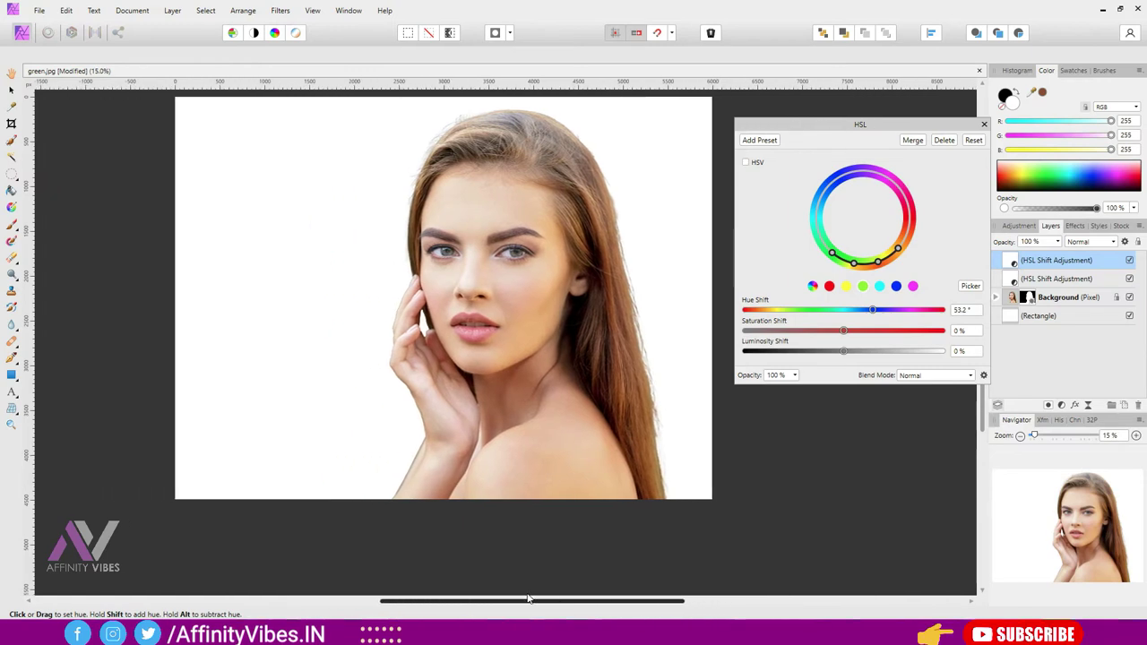
key("ctrl+plus")
key("ctrl+plus")
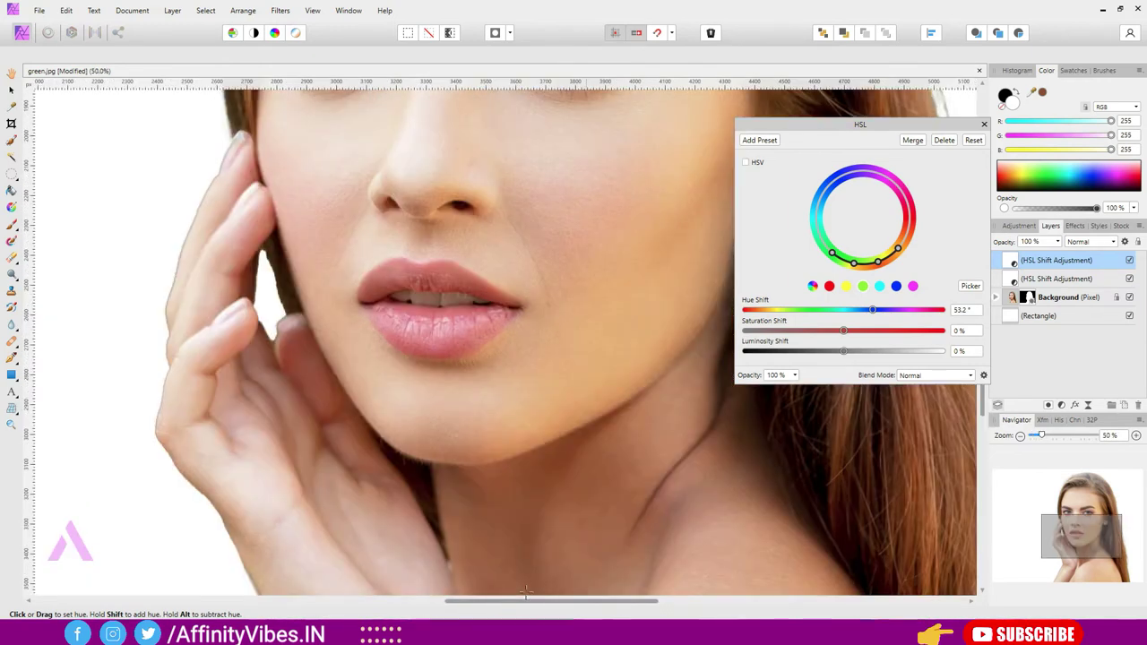
scroll(422, 227, "up", 3)
scroll(377, 238, "up", 3)
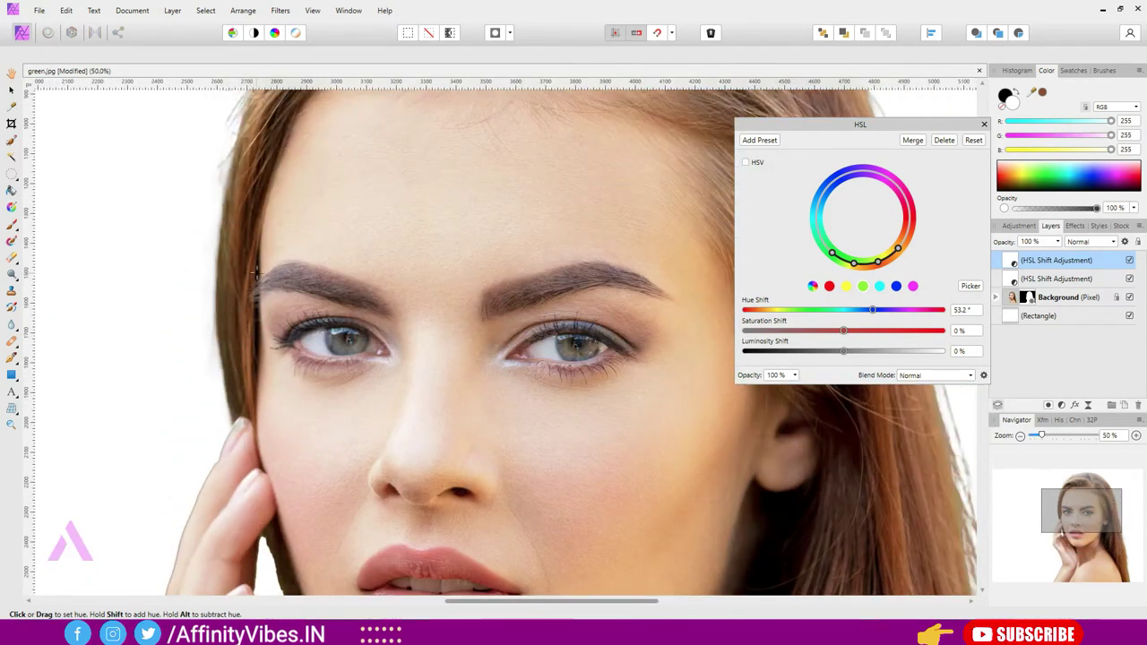
scroll(322, 251, "up", 3)
scroll(268, 269, "up", 3)
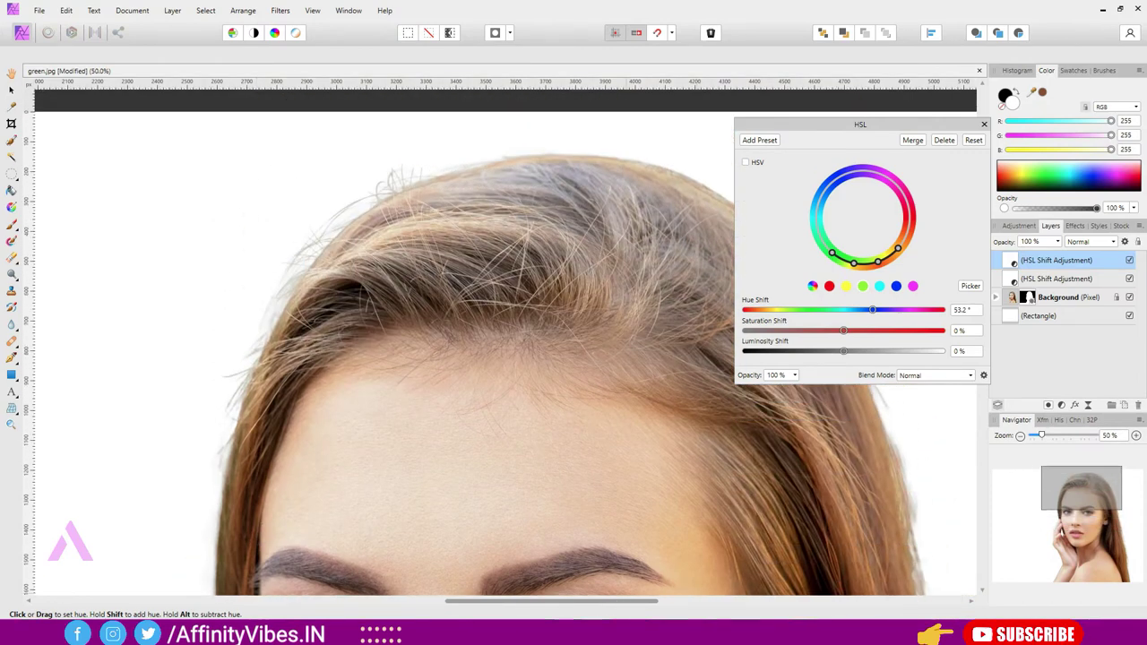
left_click_drag(512, 600, 625, 612)
scroll(945, 505, "down", 3)
scroll(947, 504, "down", 2)
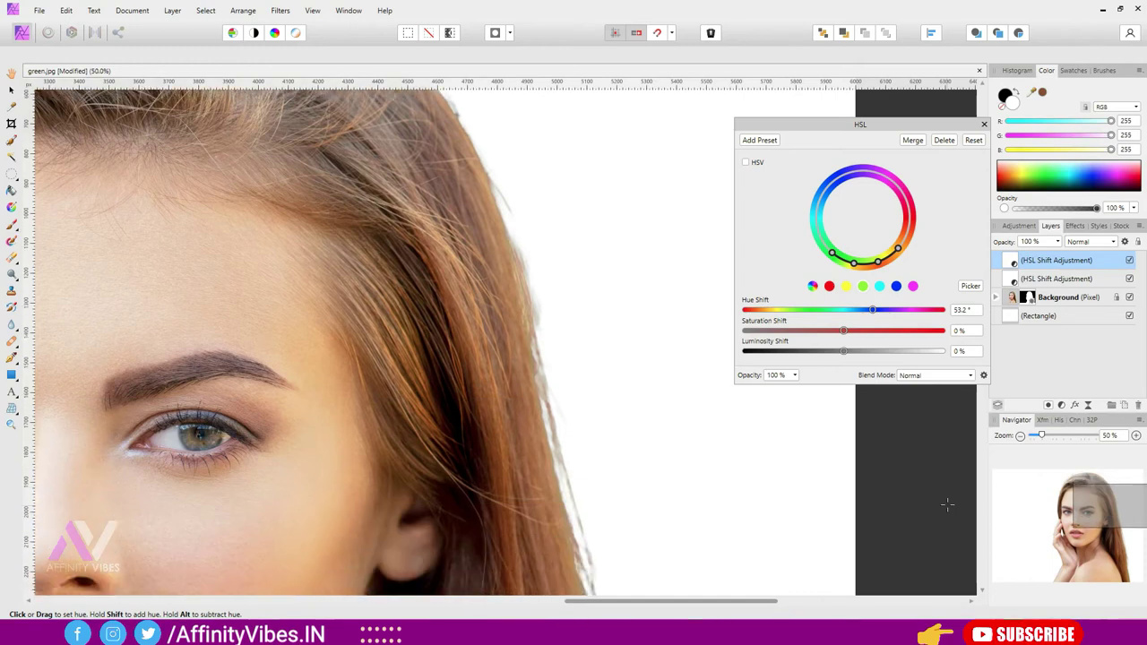
scroll(948, 505, "down", 1)
scroll(947, 504, "down", 1)
scroll(948, 505, "down", 1)
scroll(947, 504, "down", 1)
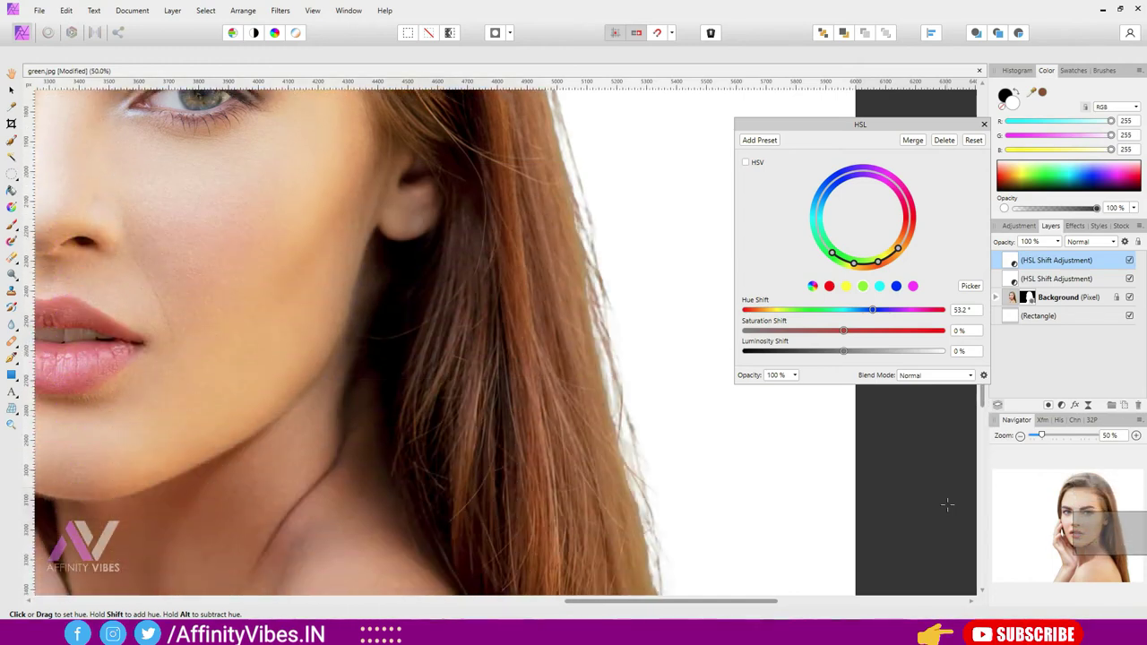
scroll(947, 505, "down", 1)
scroll(948, 505, "down", 1)
scroll(947, 504, "down", 1)
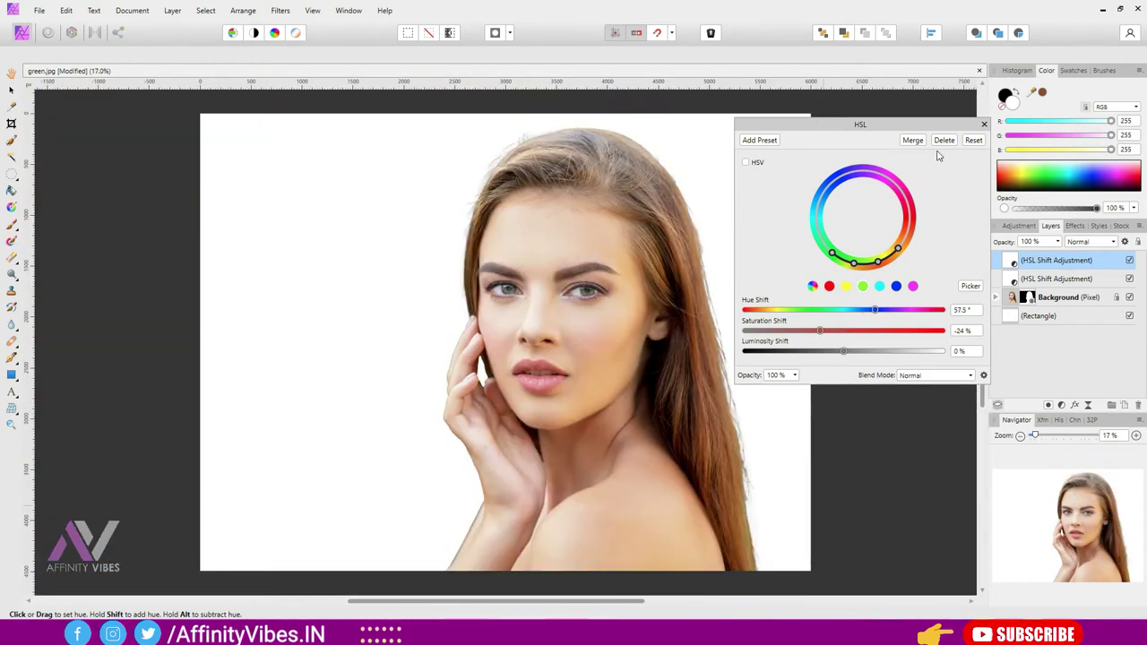
left_click(985, 125)
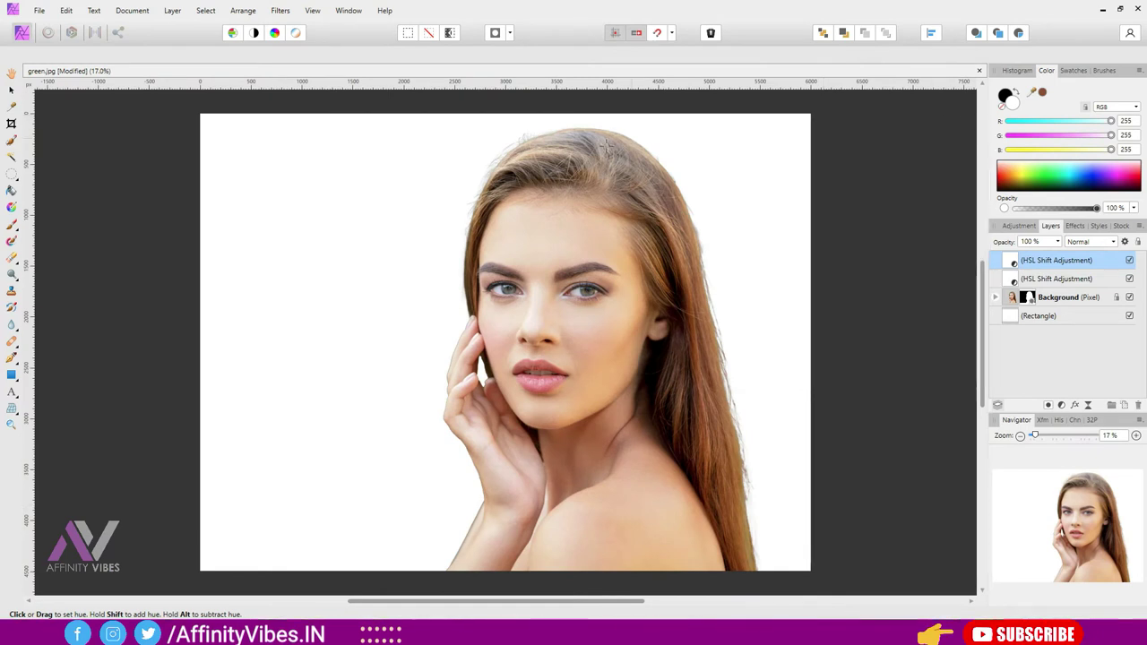
left_click_drag(561, 600, 589, 600)
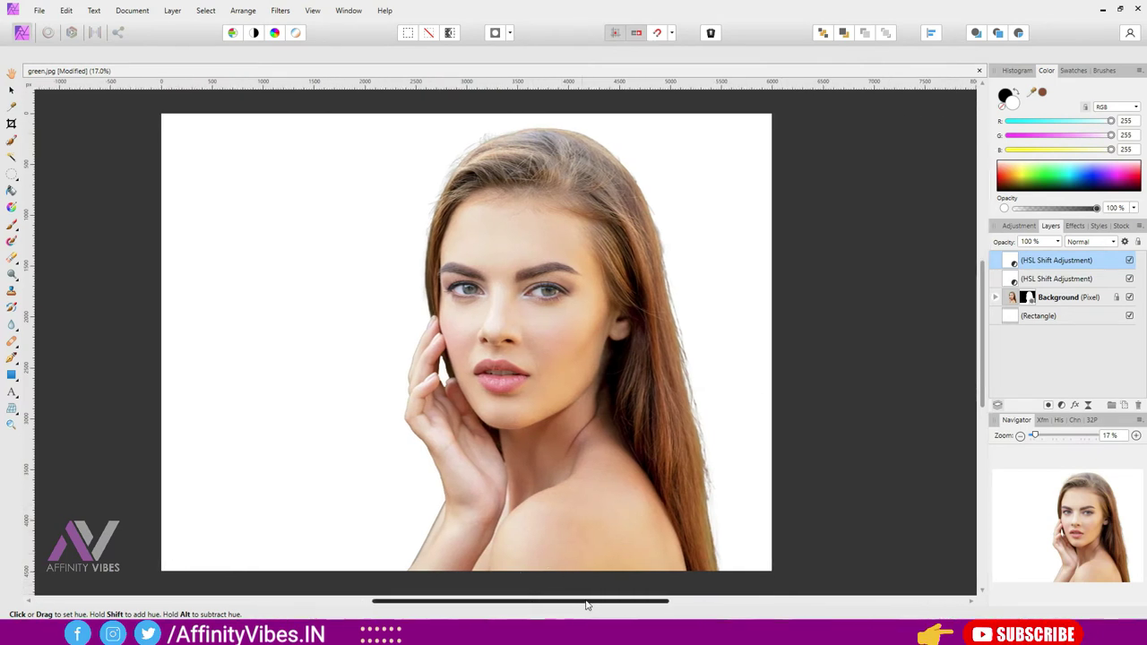
left_click(1130, 261)
key("ctrl+plus")
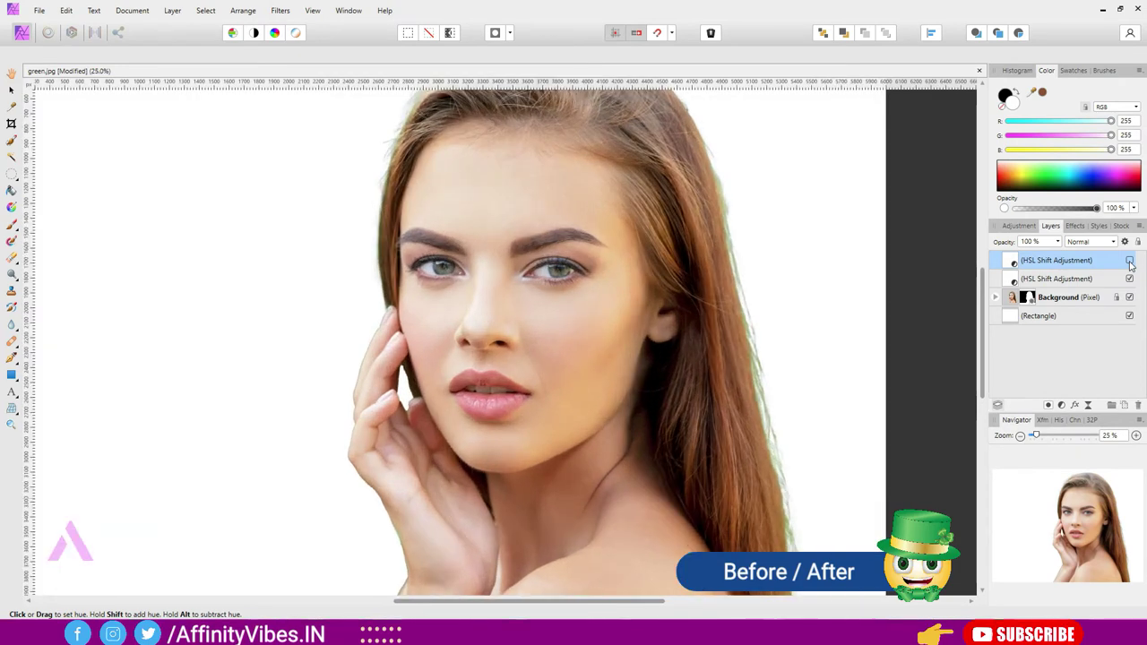
left_click_drag(644, 601, 720, 600)
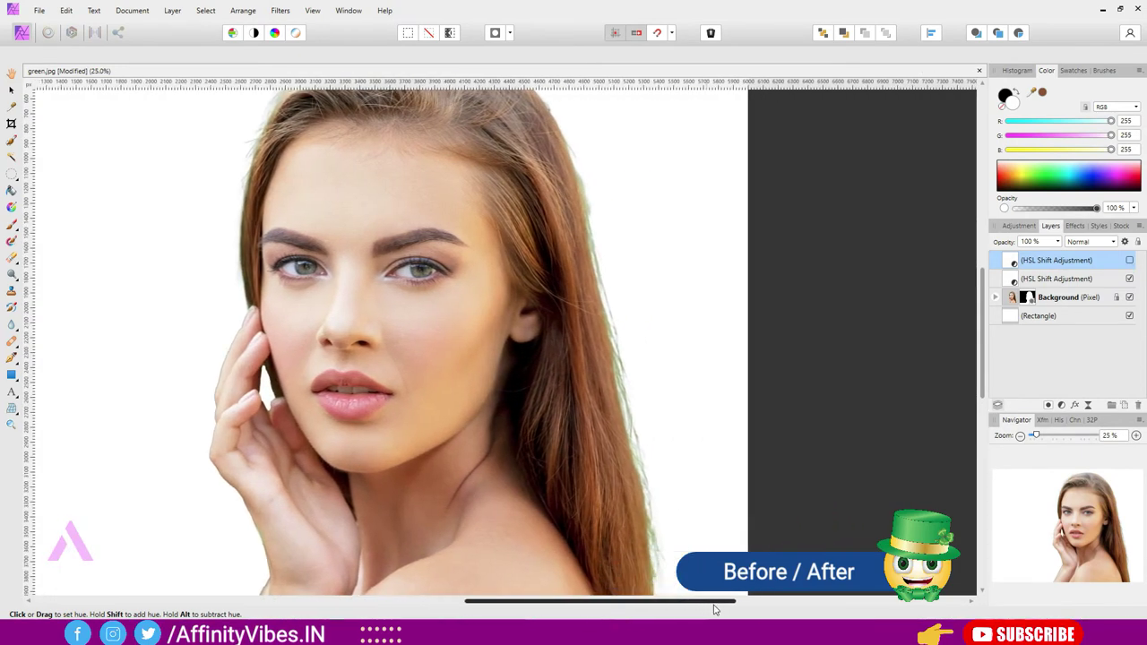
left_click_drag(983, 376, 983, 428)
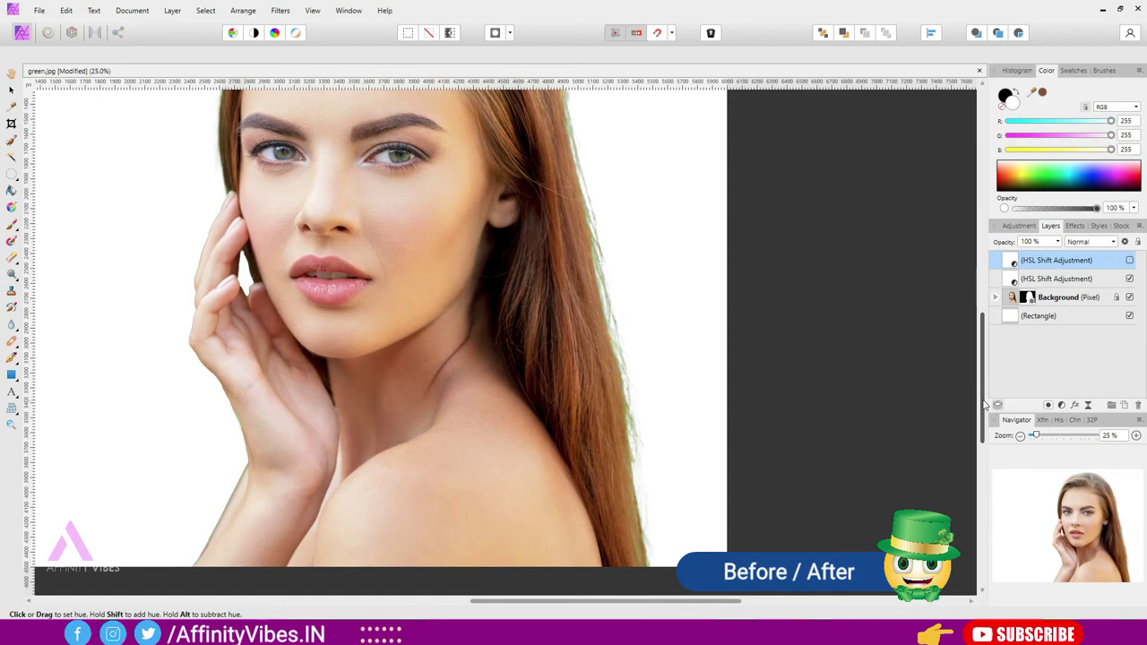
left_click(1130, 261)
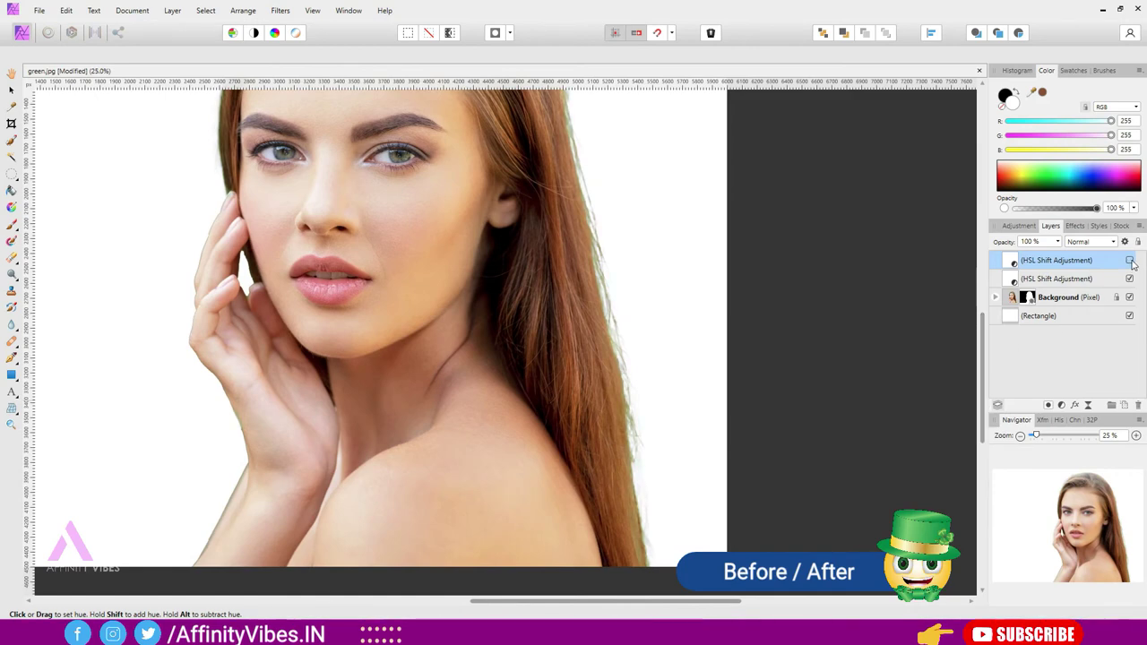
key("ctrl+plus")
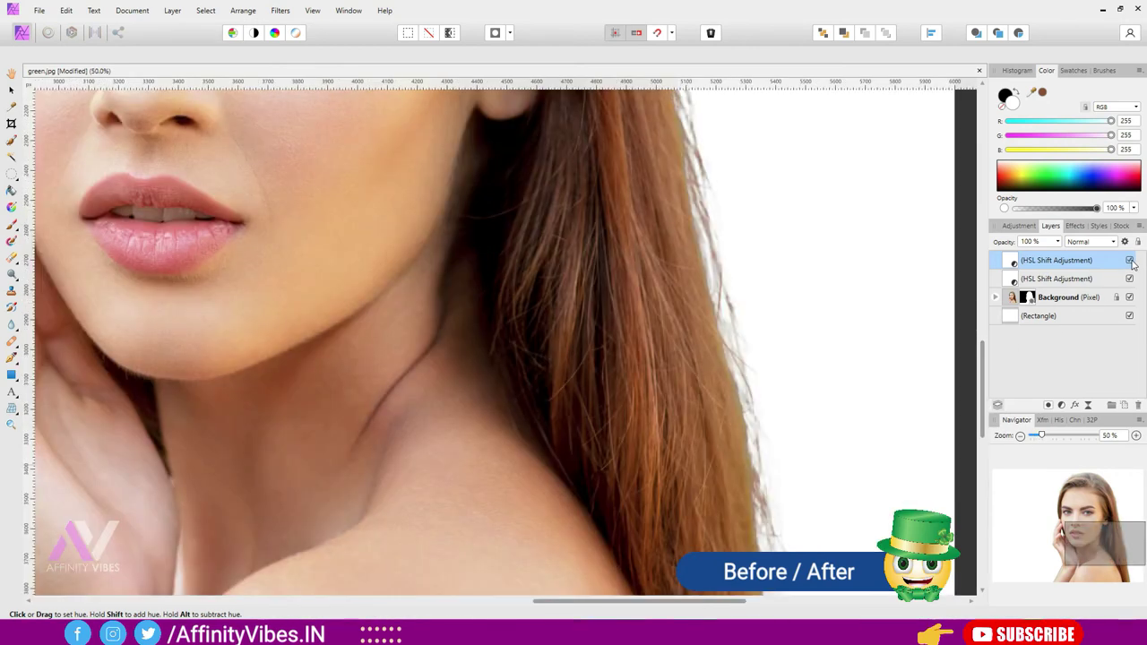
left_click(1130, 261)
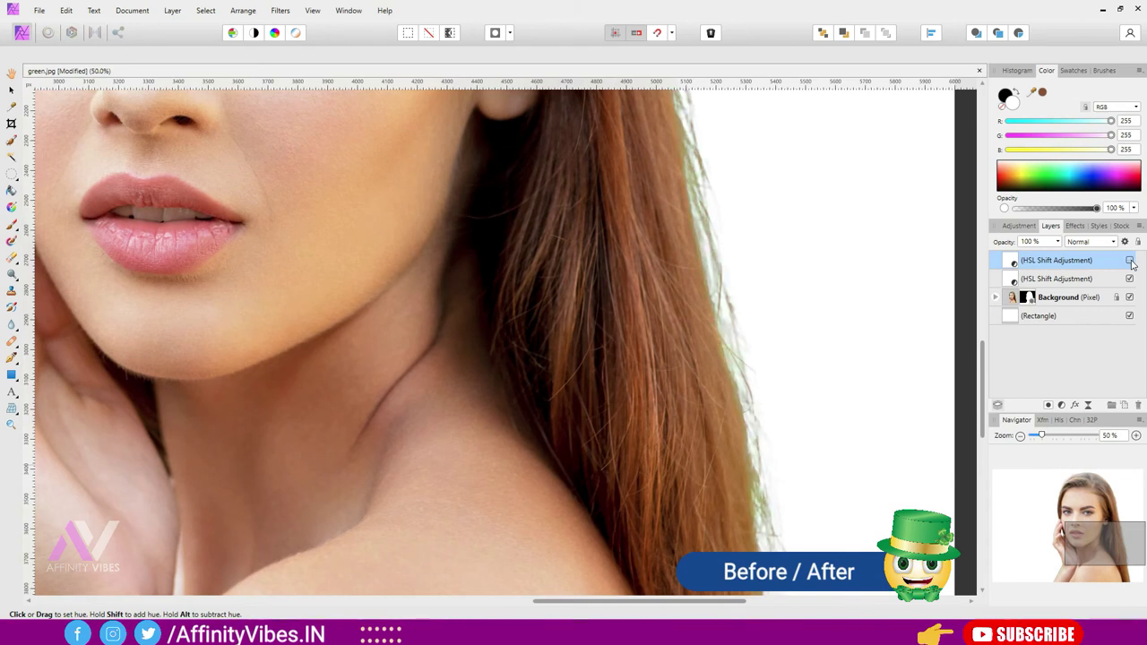
left_click(1131, 261)
left_click(1130, 260)
left_click(1130, 260)
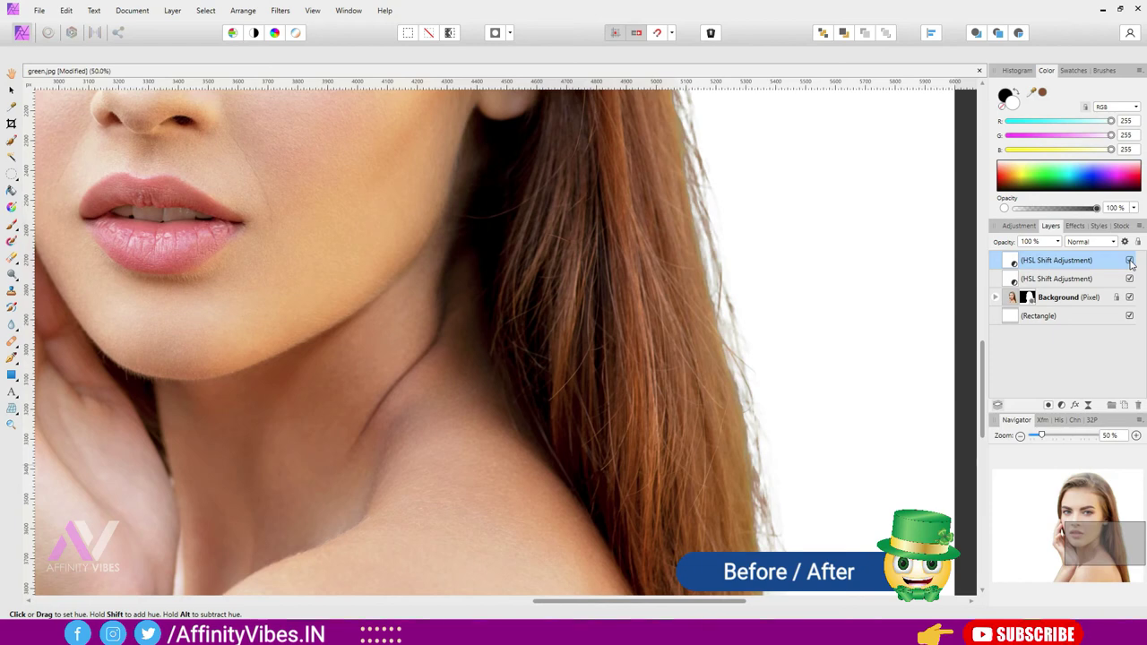
key("ctrl+0")
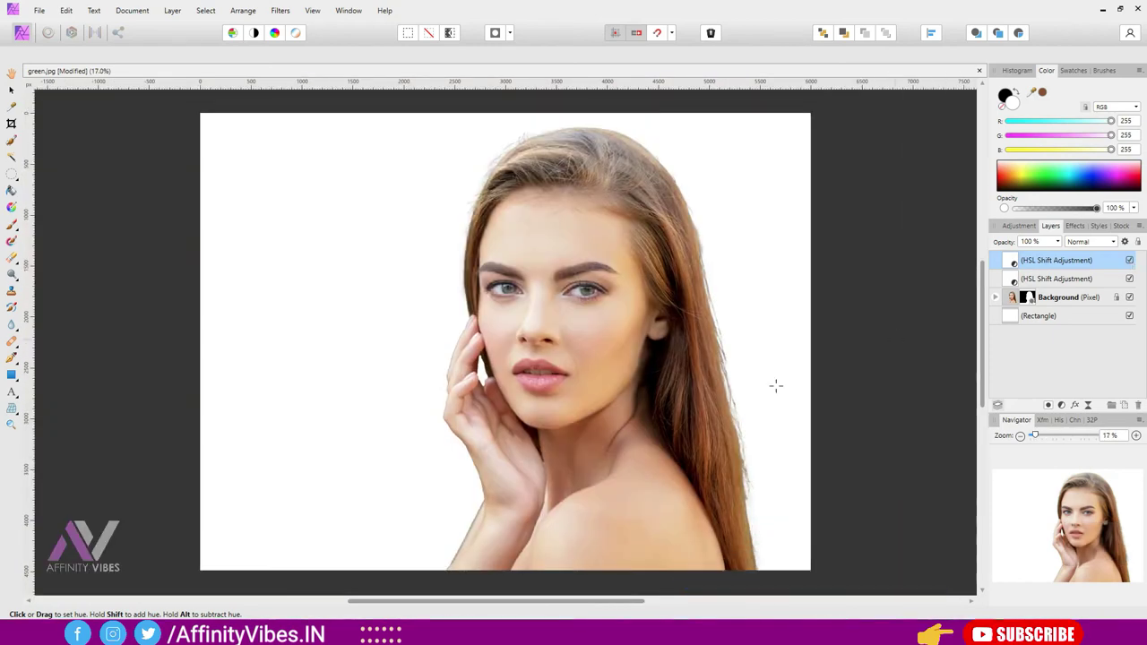
- Add a new pixel layer, then group all layers as 'green screen removal'
key("ctrl+shift+n")
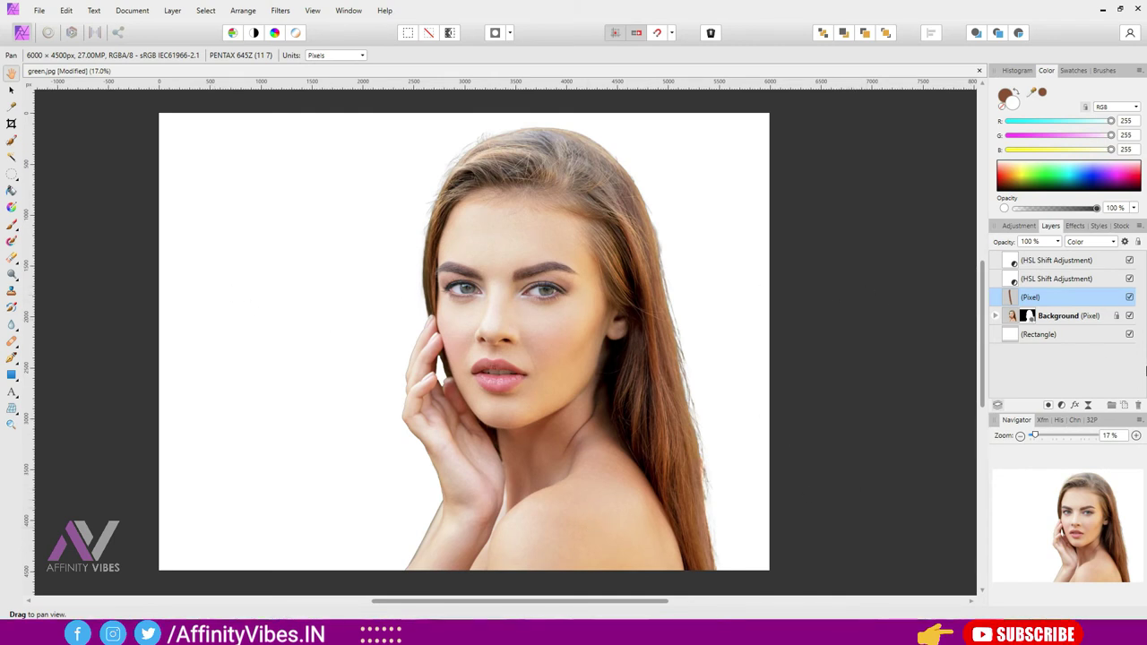
left_click(1075, 337)
left_click(1073, 262, "shift")
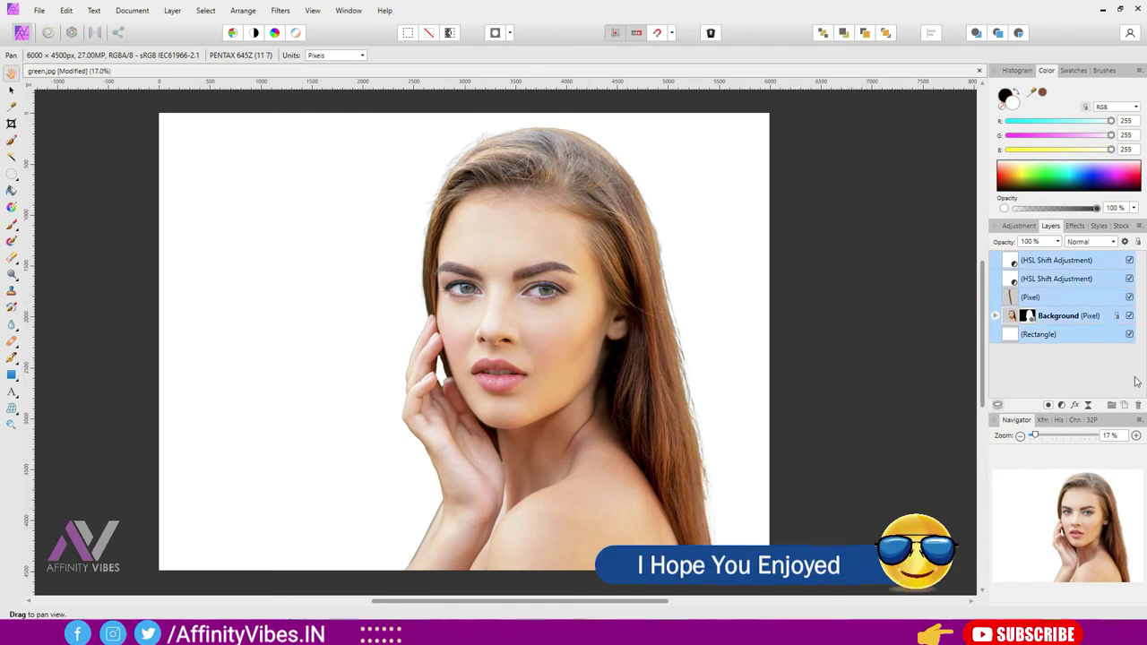
key("ctrl+g")
double_click(1042, 261)
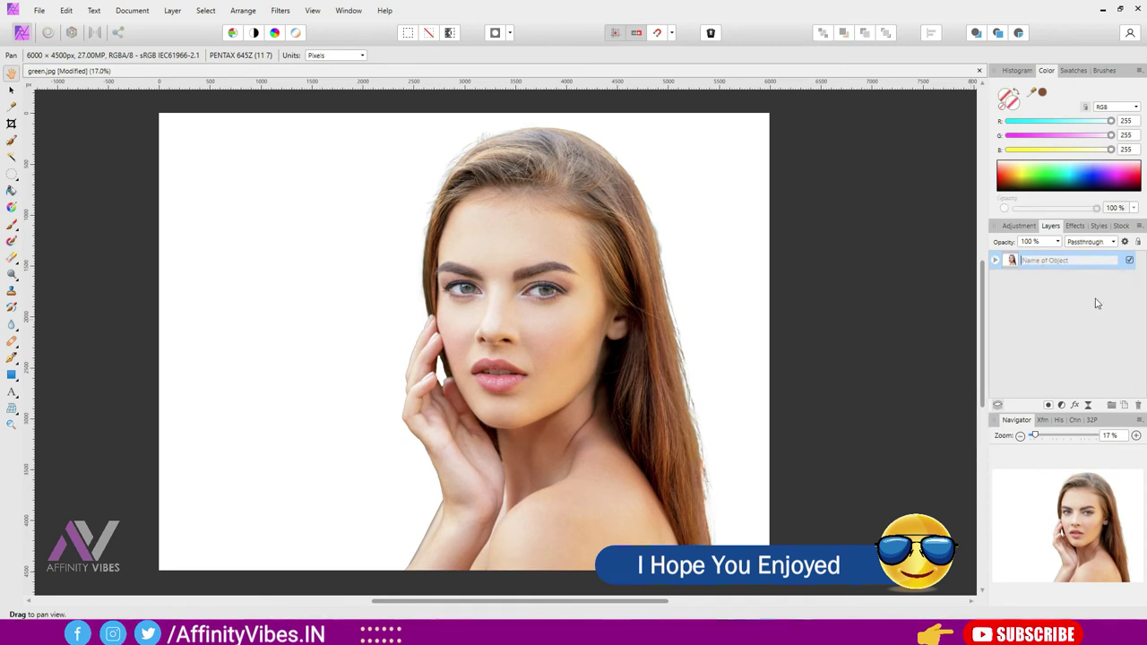
type("green")
type(" screen re")
type("m")
key("Return")
key("Return")
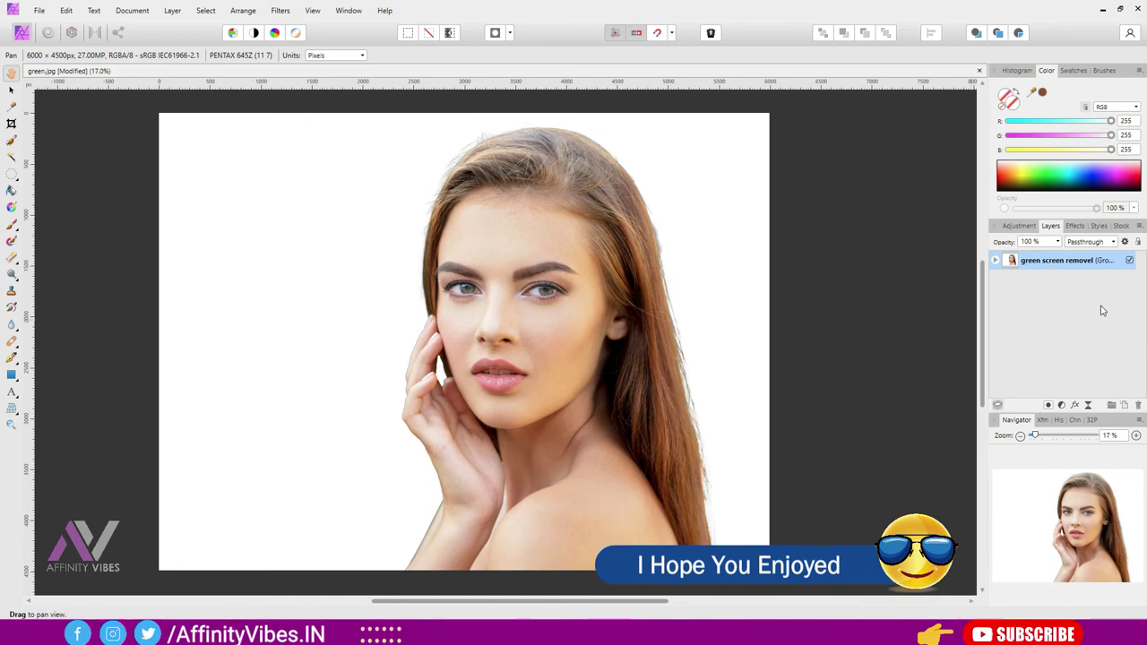